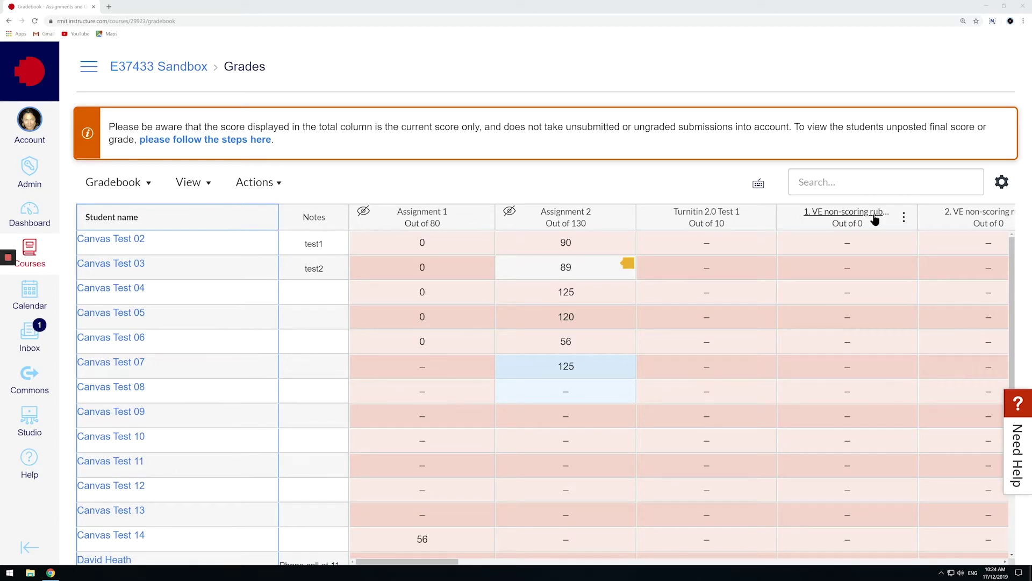
Enable the Sections filter and limit the gradebook to the section XXXX1234 TUT01 Group 01 (Tue 08:30).
{"action": "left_click", "coordinate": [210, 186]}
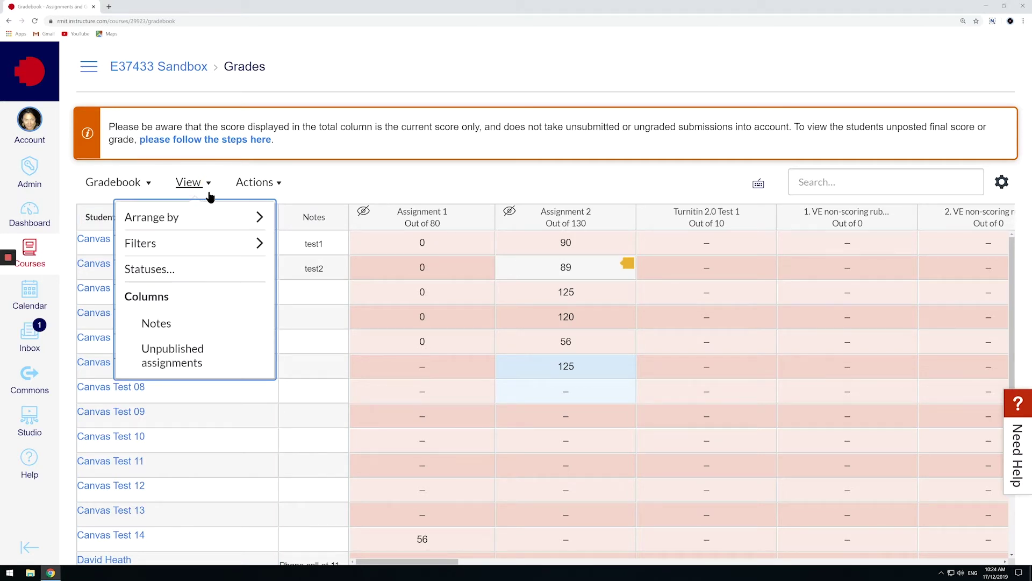
{"action": "mouse_move", "coordinate": [197, 215]}
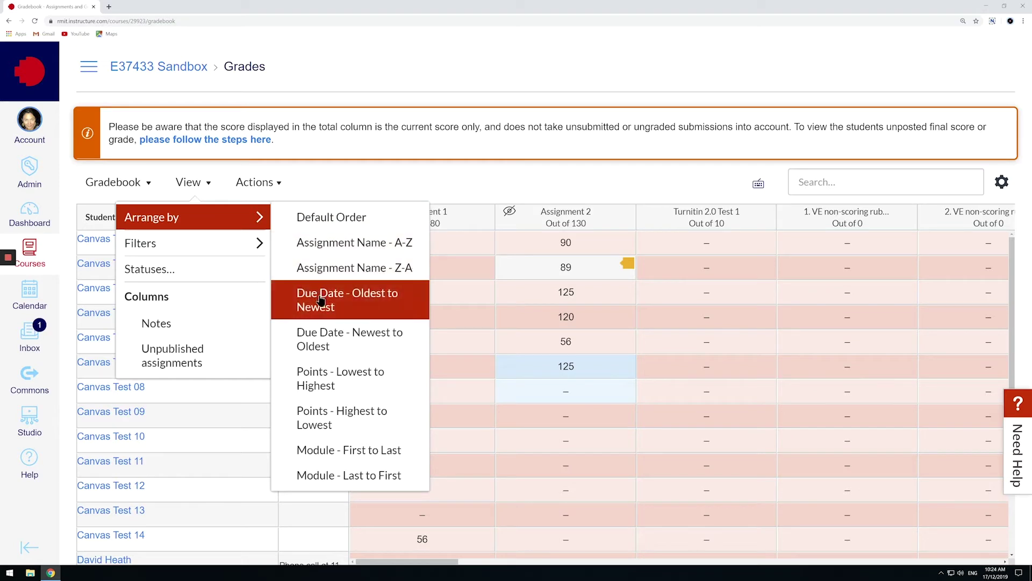
{"action": "left_click", "coordinate": [327, 386]}
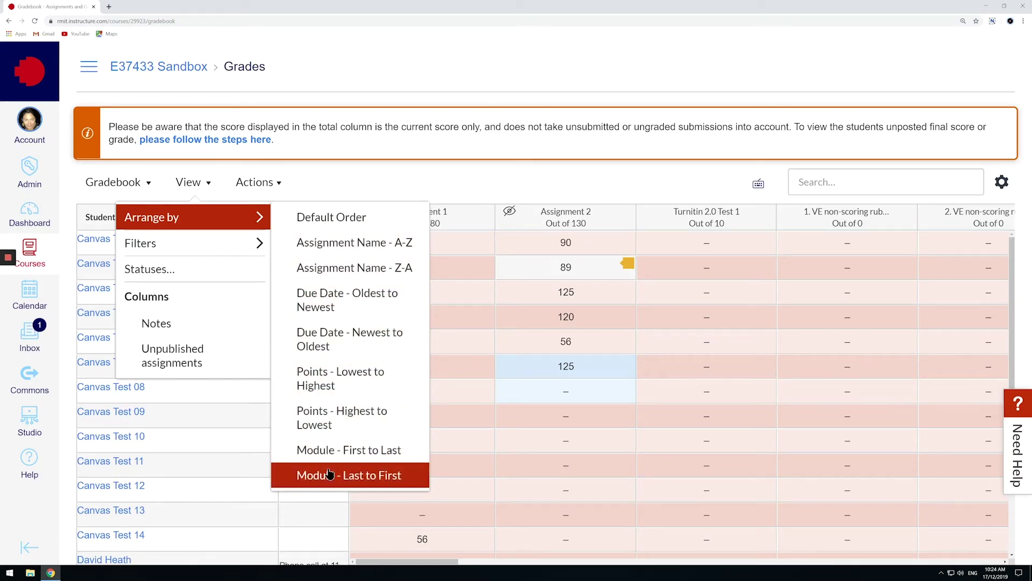
{"action": "mouse_move", "coordinate": [224, 244]}
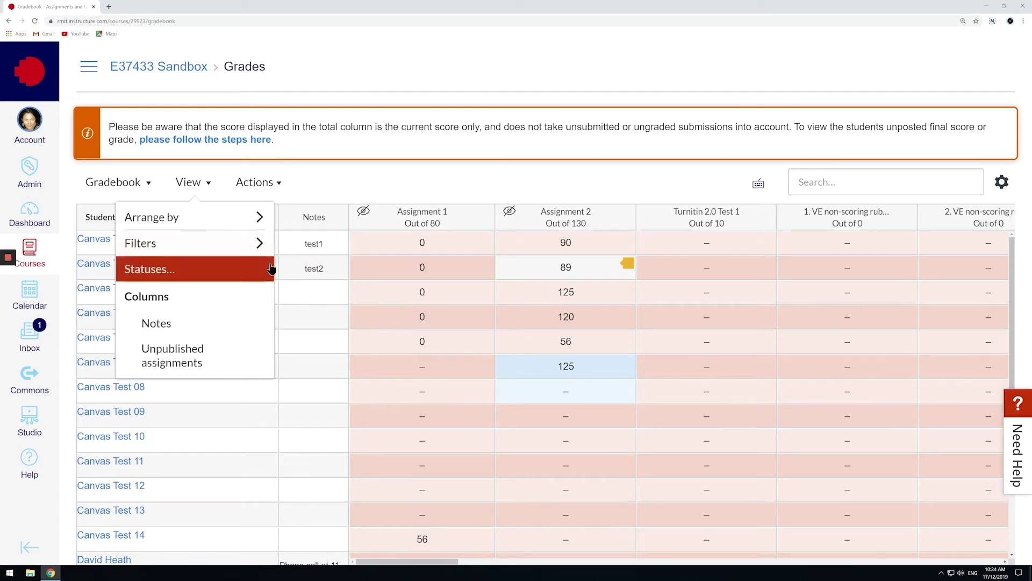
{"action": "mouse_move", "coordinate": [266, 244]}
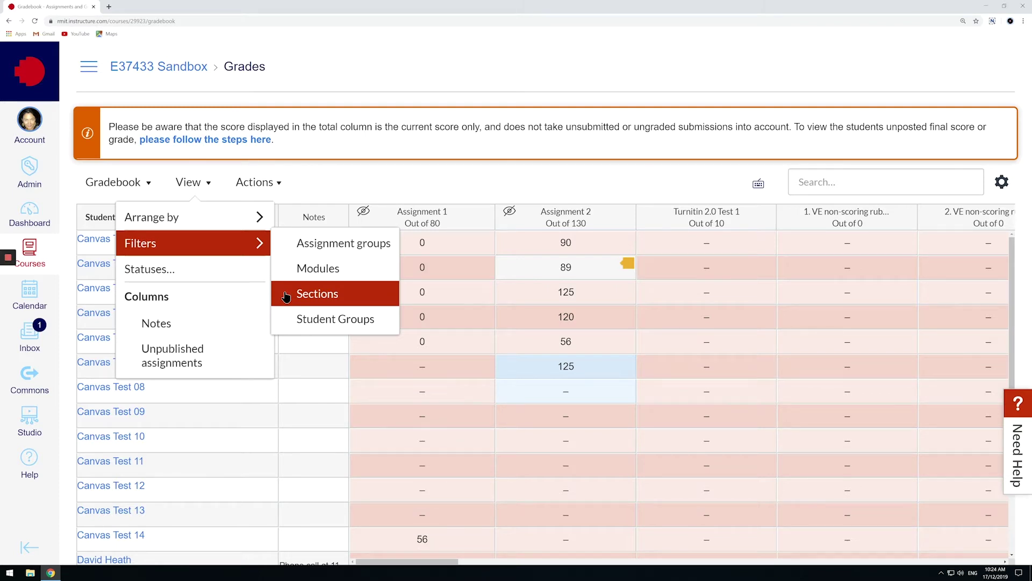
{"action": "left_click", "coordinate": [286, 296]}
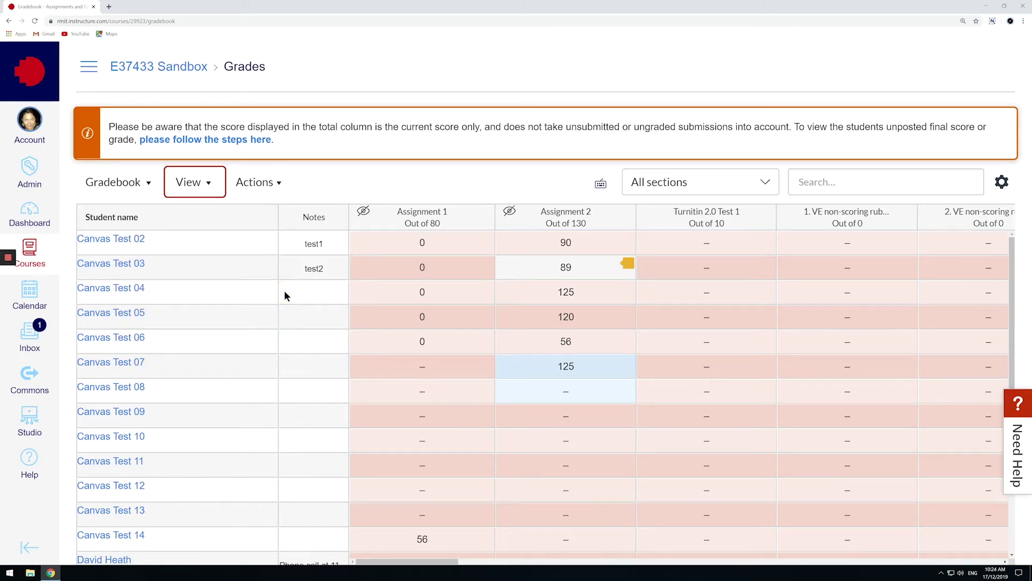
{"action": "left_click", "coordinate": [770, 181]}
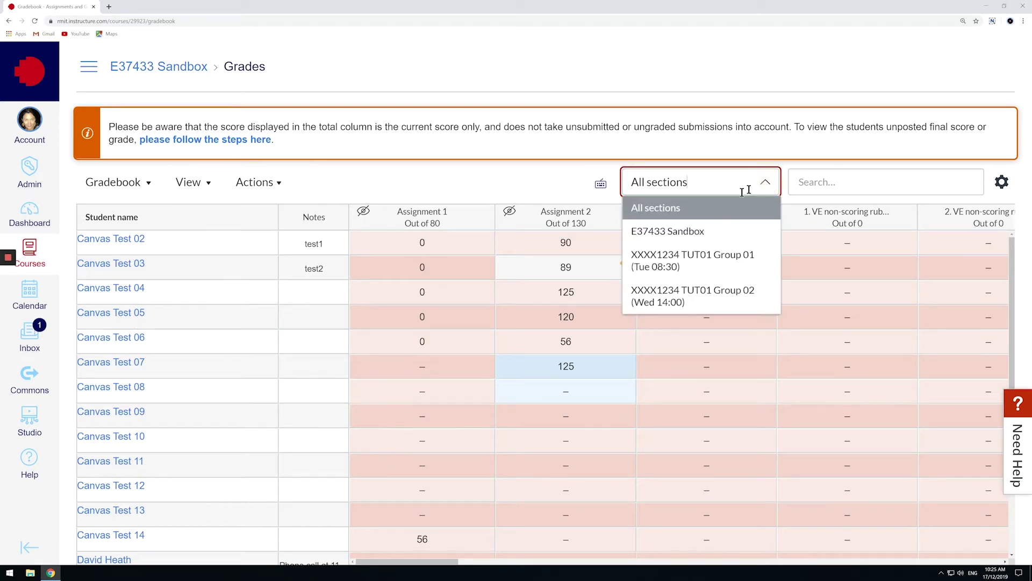
{"action": "left_click", "coordinate": [700, 257]}
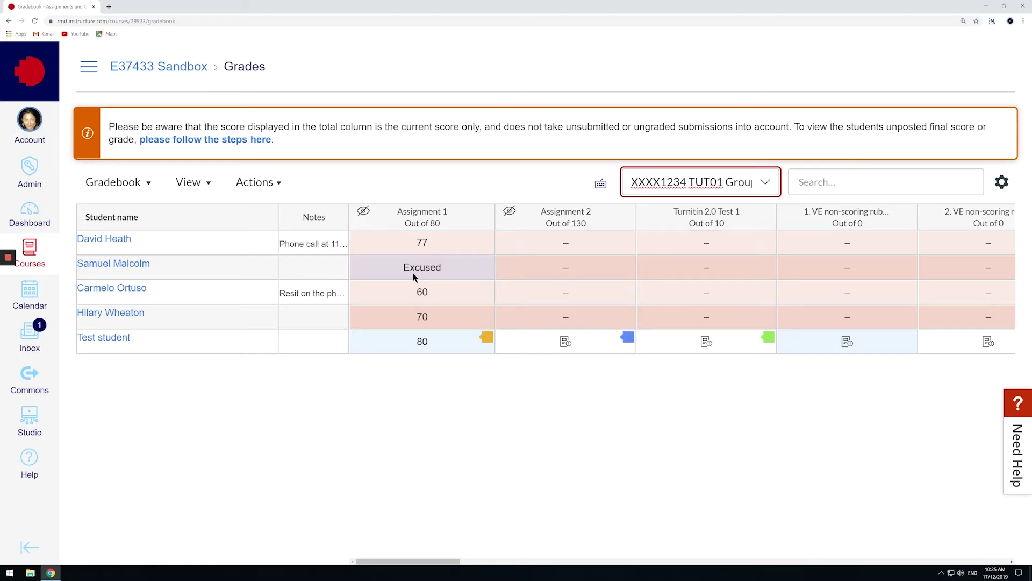
Search the filtered student list for "test stu" and clear the search text.
{"action": "left_click", "coordinate": [811, 184]}
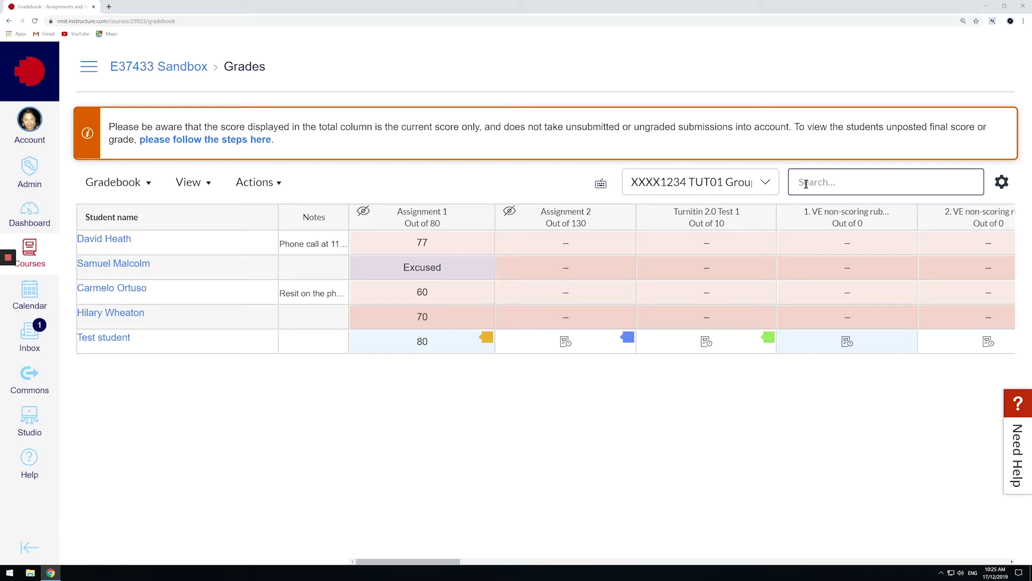
{"action": "type", "text": "test"}
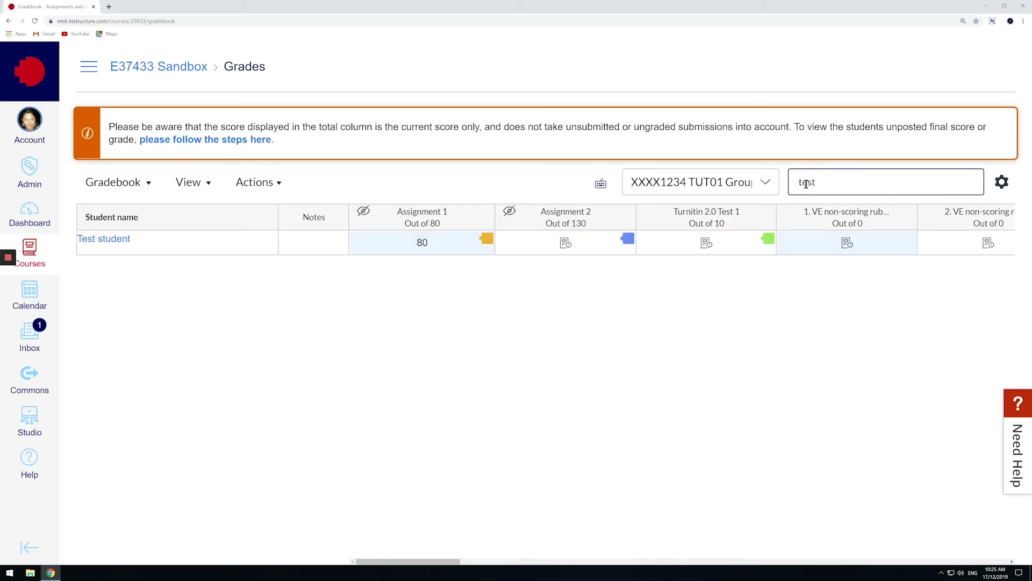
{"action": "type", "text": " stu"}
{"action": "key", "text": "BackSpace"}
{"action": "key", "text": "BackSpace"}
{"action": "key", "text": "BackSpace"}
{"action": "key", "text": "BackSpace"}
{"action": "key", "text": "BackSpace"}
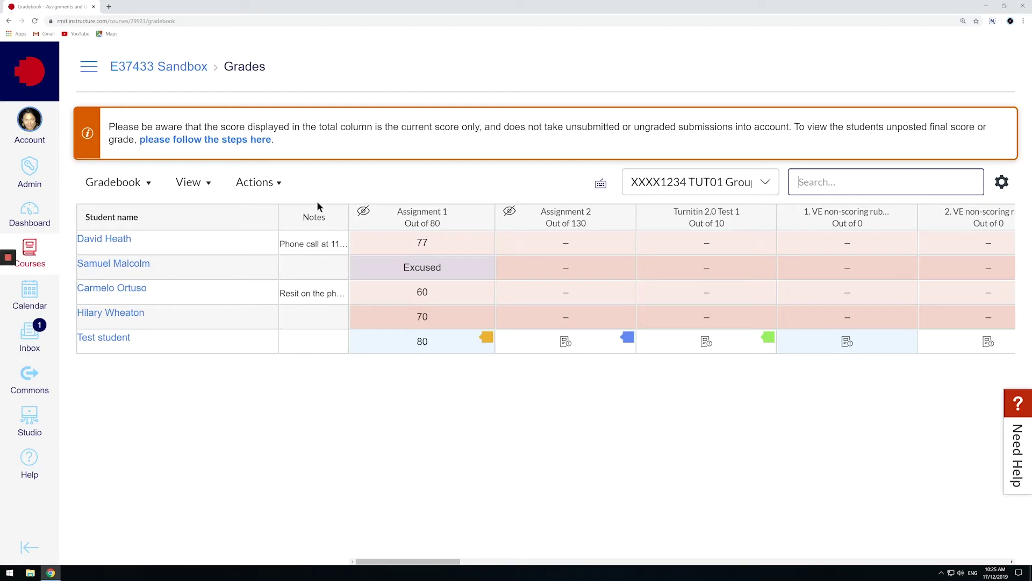
Remove the Sections filter from the gradebook view.
{"action": "left_click", "coordinate": [209, 185]}
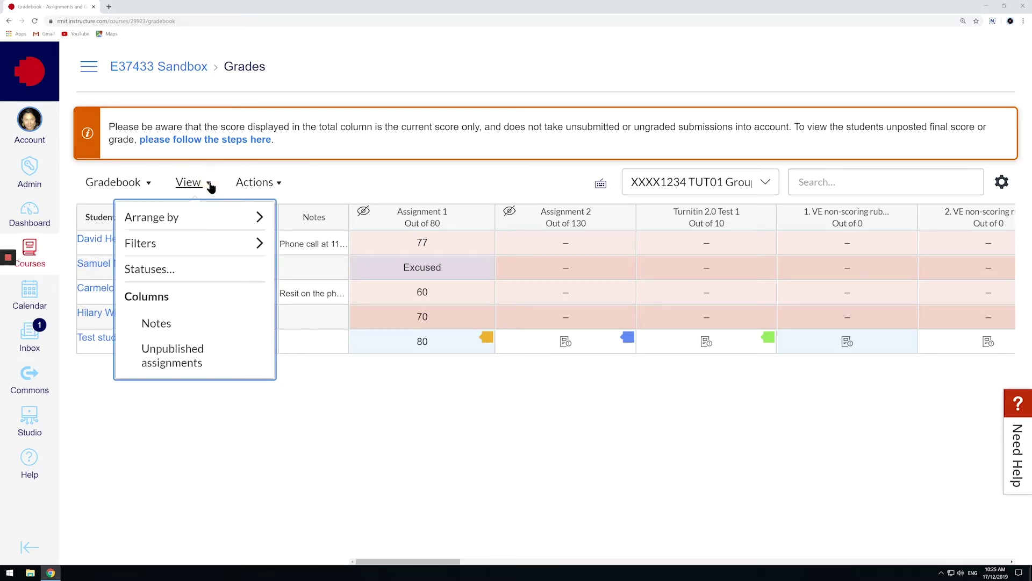
{"action": "mouse_move", "coordinate": [189, 240]}
{"action": "left_click", "coordinate": [284, 294]}
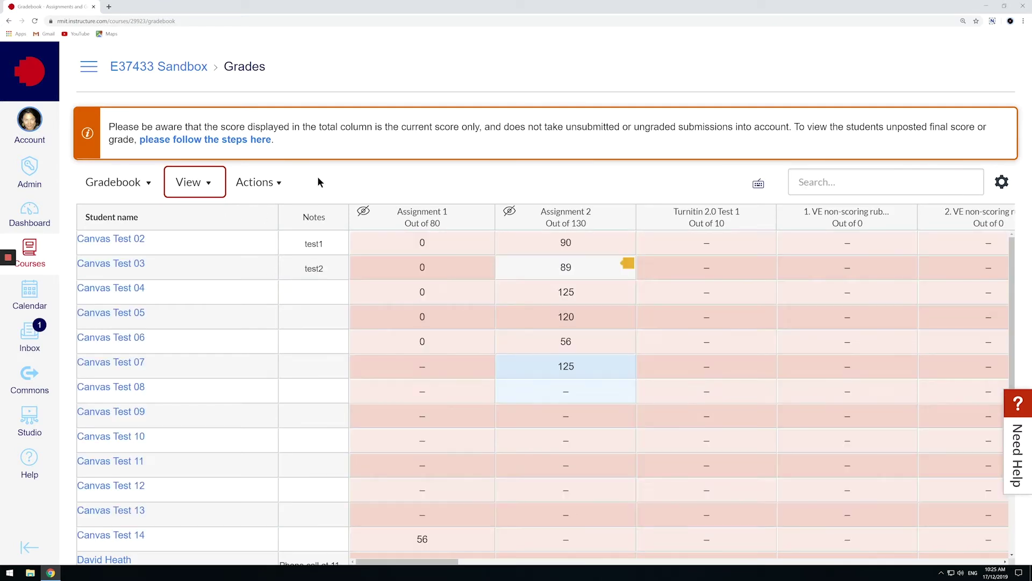
Change the colour of the Excused status to #F0E8EF in the gradebook's status settings.
{"action": "left_click", "coordinate": [210, 183]}
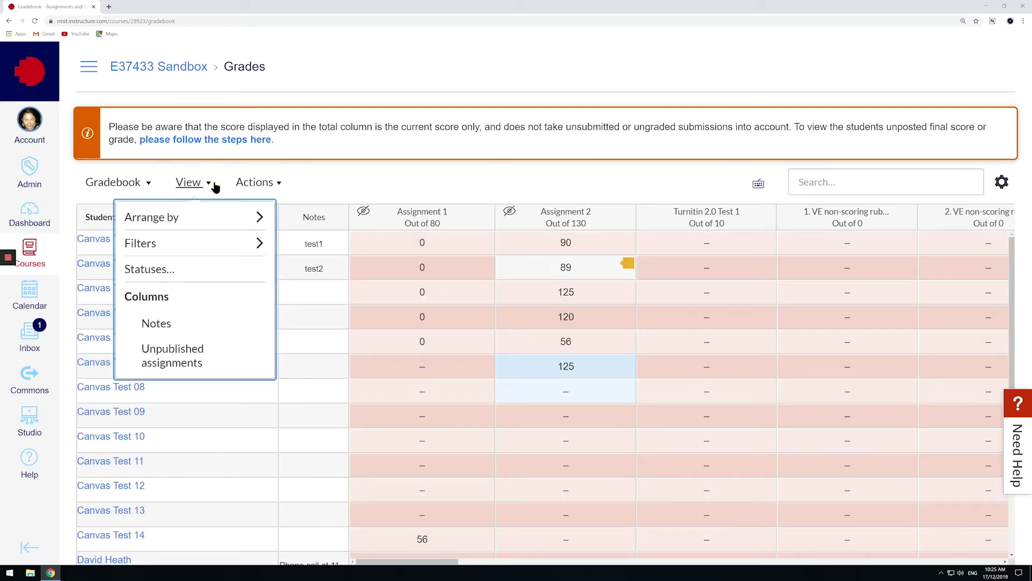
{"action": "left_click", "coordinate": [195, 269]}
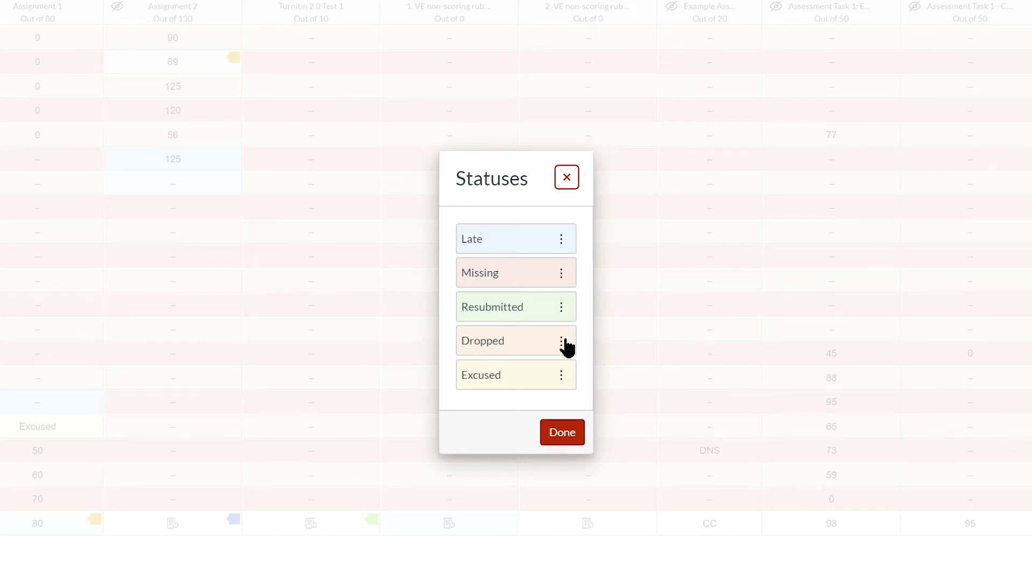
{"action": "left_click", "coordinate": [563, 374]}
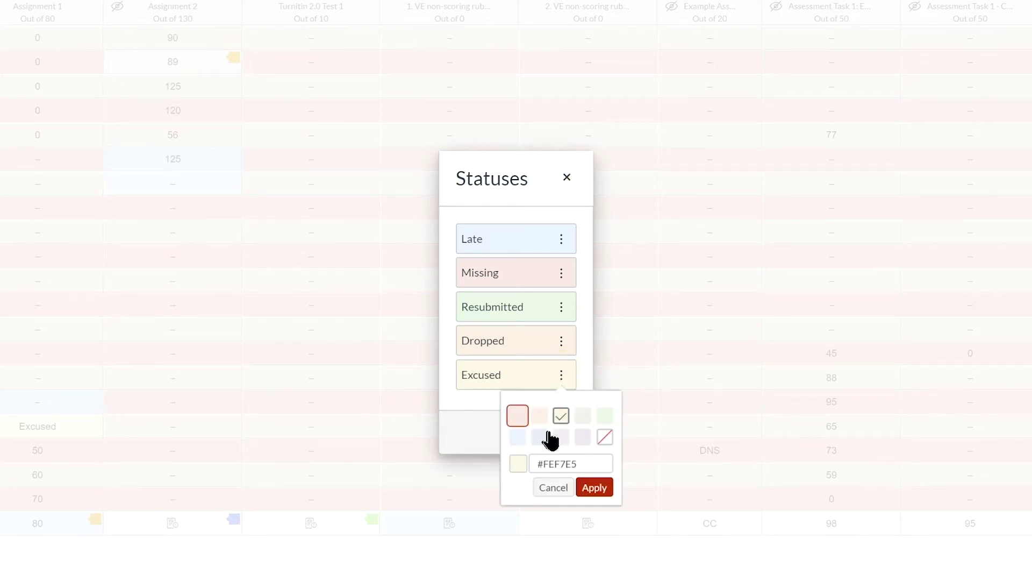
{"action": "left_click", "coordinate": [578, 436]}
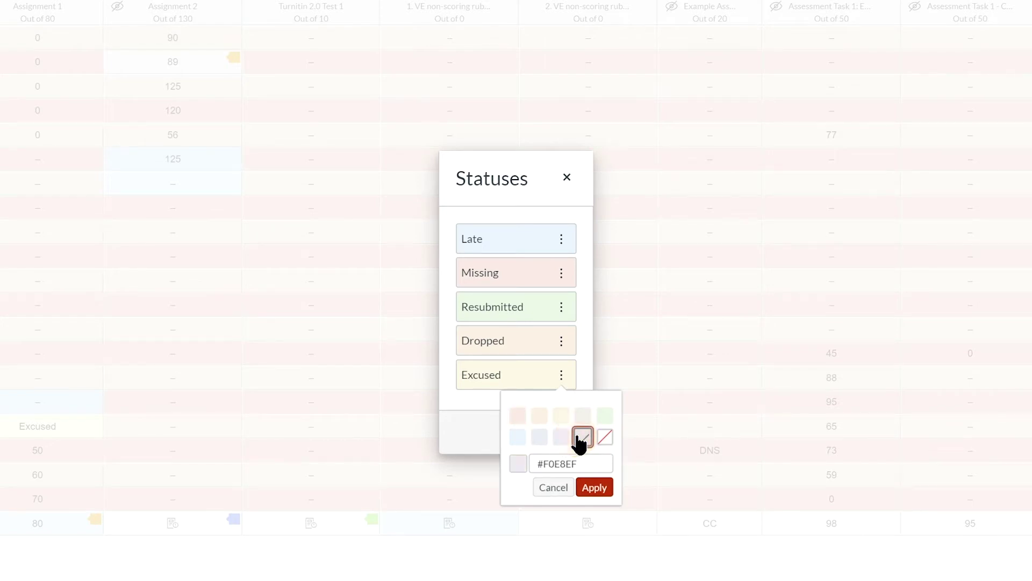
{"action": "left_click", "coordinate": [595, 487]}
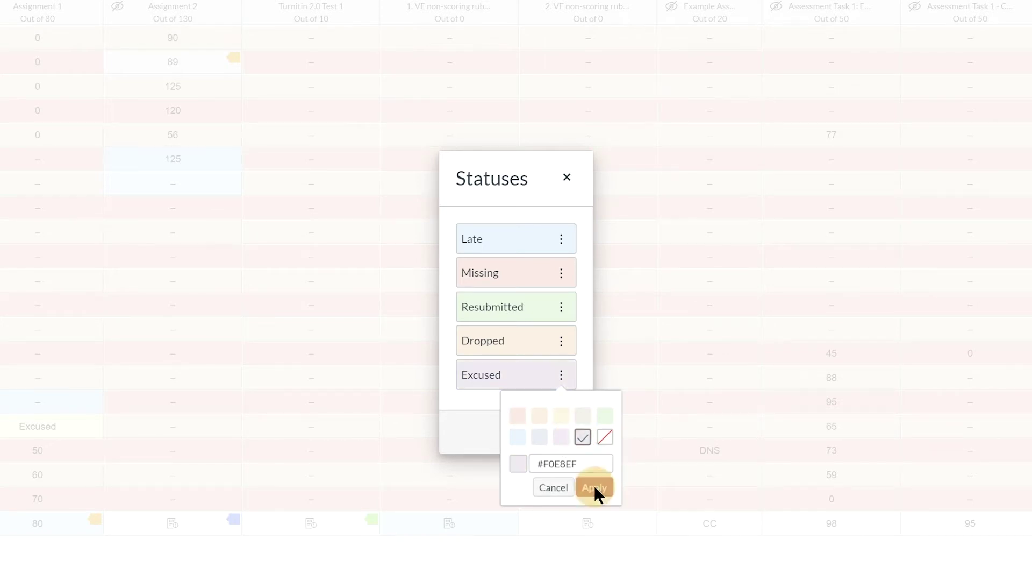
{"action": "left_click", "coordinate": [573, 438]}
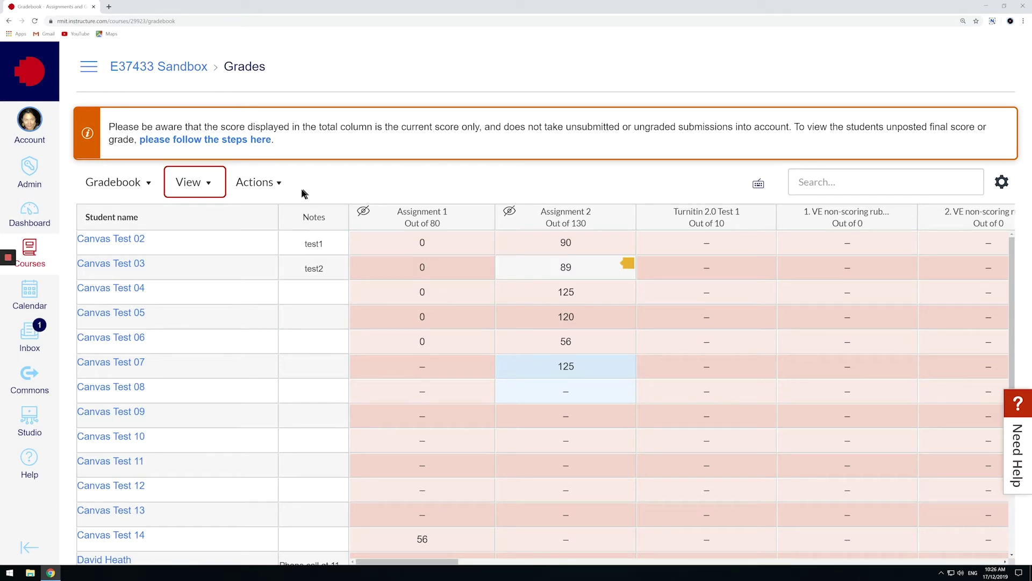
Turn on the Notes column and save the note "test3" for Canvas Test 04.
{"action": "left_click", "coordinate": [208, 185]}
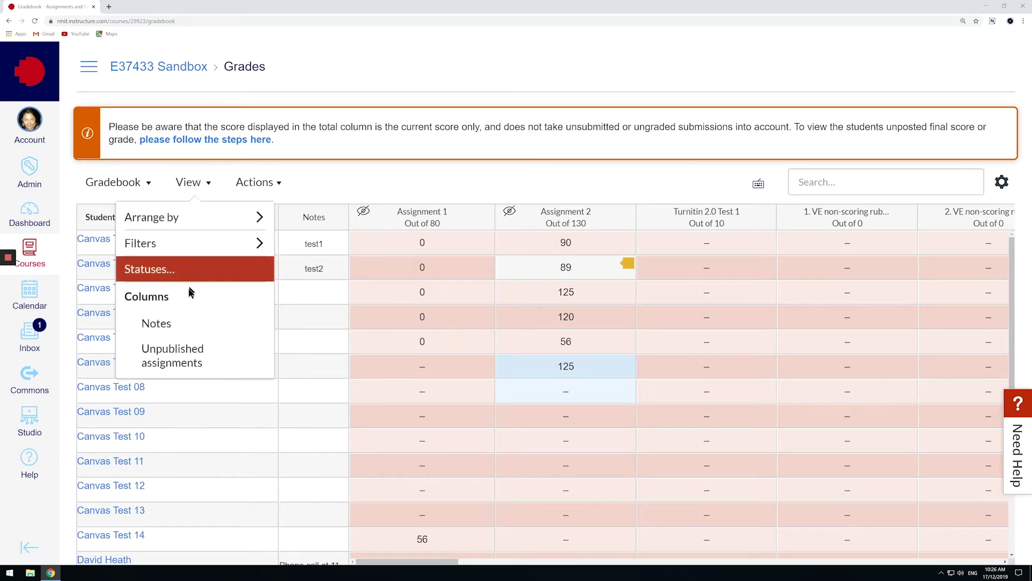
{"action": "left_click", "coordinate": [186, 329]}
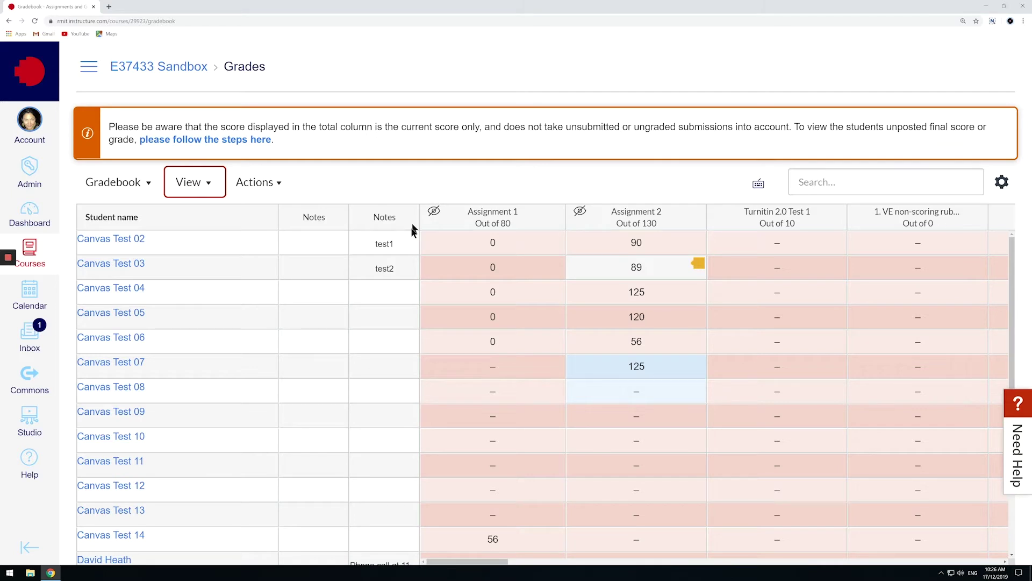
{"action": "left_click", "coordinate": [386, 286]}
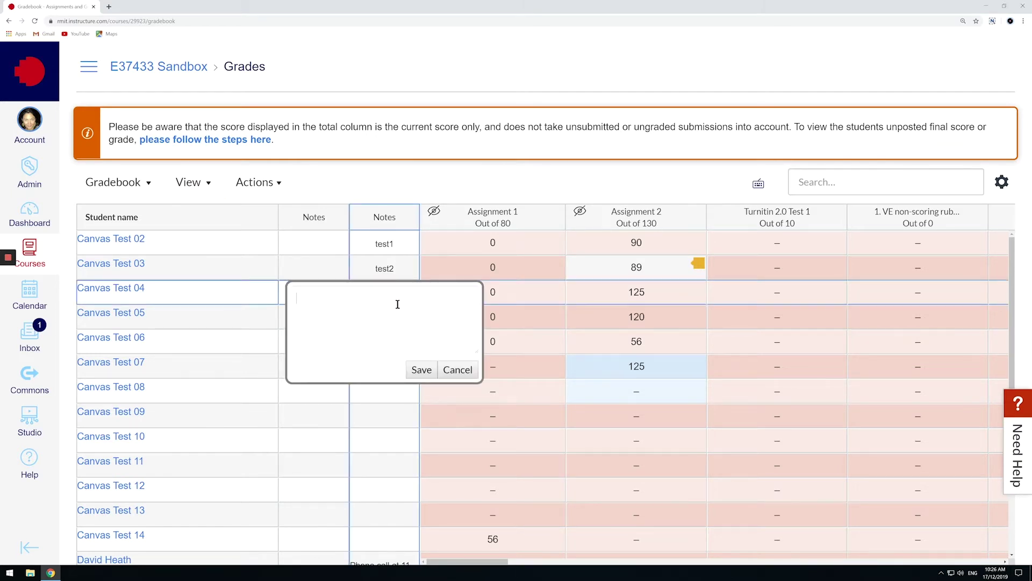
{"action": "type", "text": "test3"}
{"action": "left_click", "coordinate": [417, 370]}
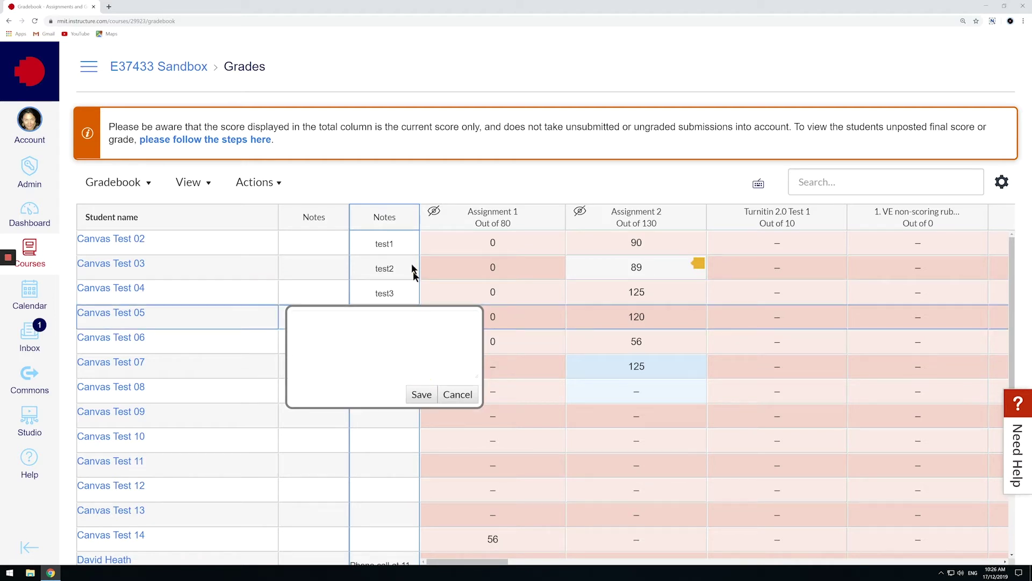
{"action": "left_click", "coordinate": [456, 396]}
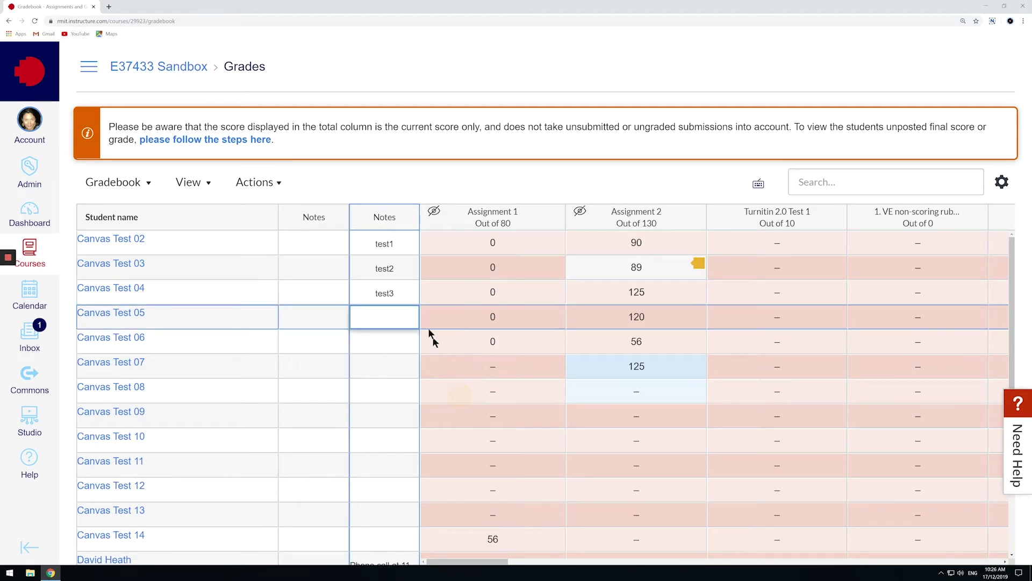
Sort the gradebook by its Notes column and turn off the Notes column option.
{"action": "left_click", "coordinate": [411, 218]}
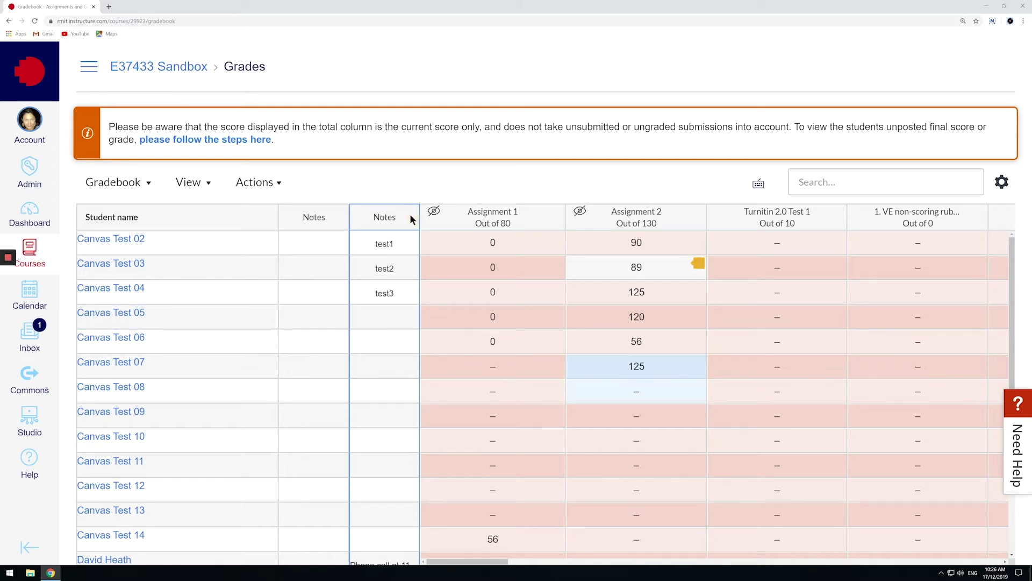
{"action": "key", "text": "s"}
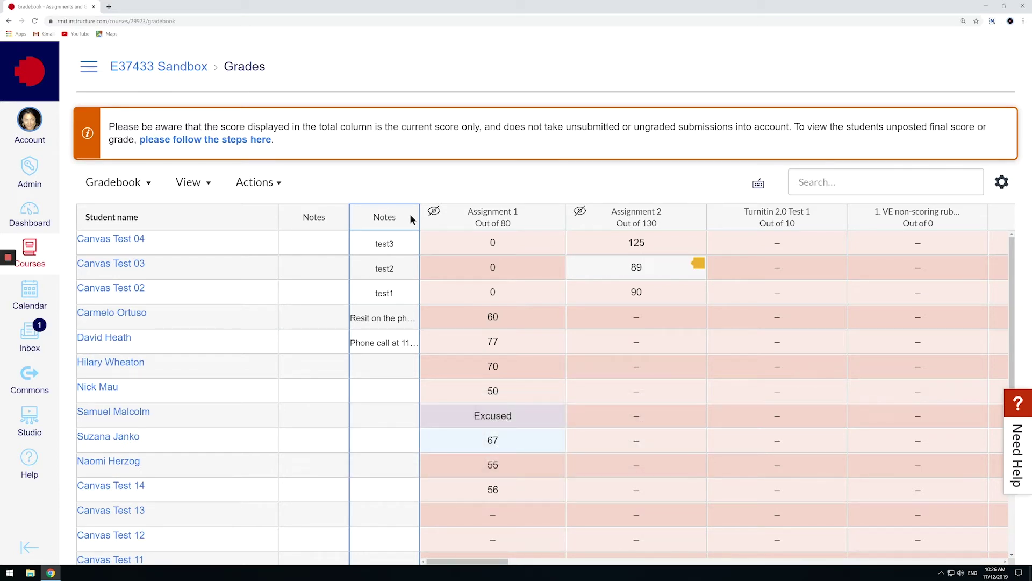
{"action": "left_click", "coordinate": [207, 183]}
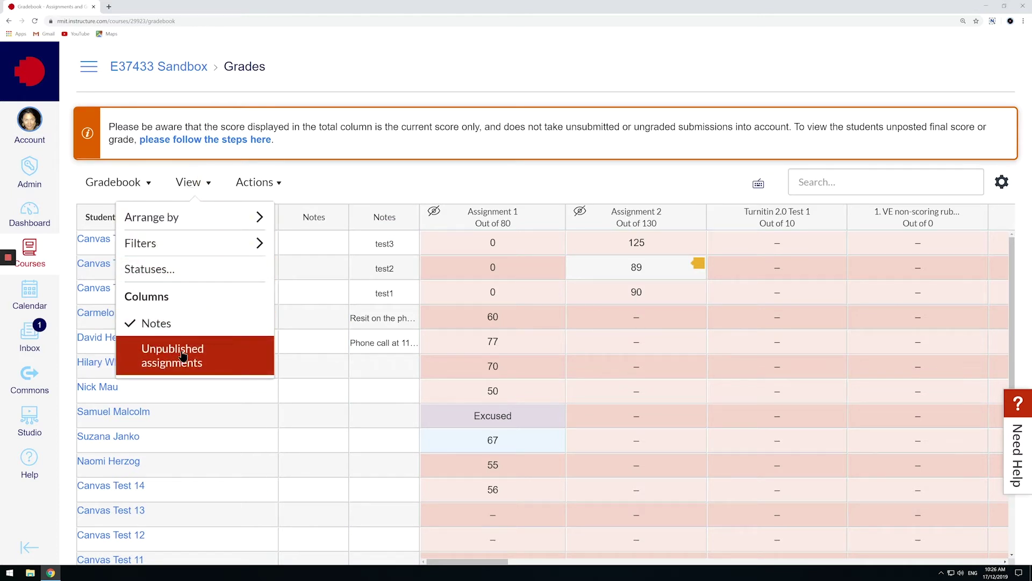
{"action": "left_click", "coordinate": [131, 322]}
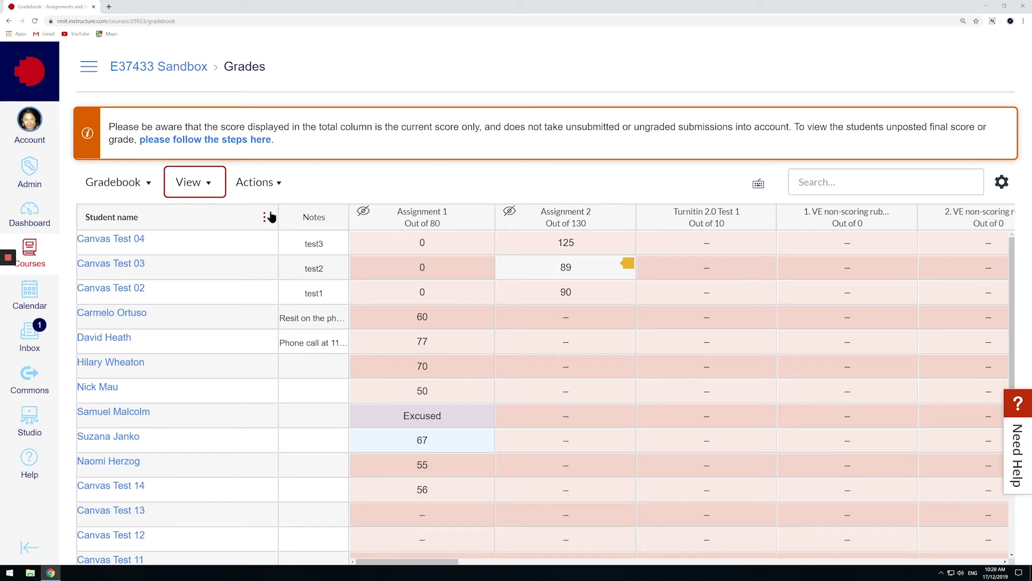
Show the section as secondary info beneath the student names, and switch that info to the SIS ID.
{"action": "left_click", "coordinate": [264, 219]}
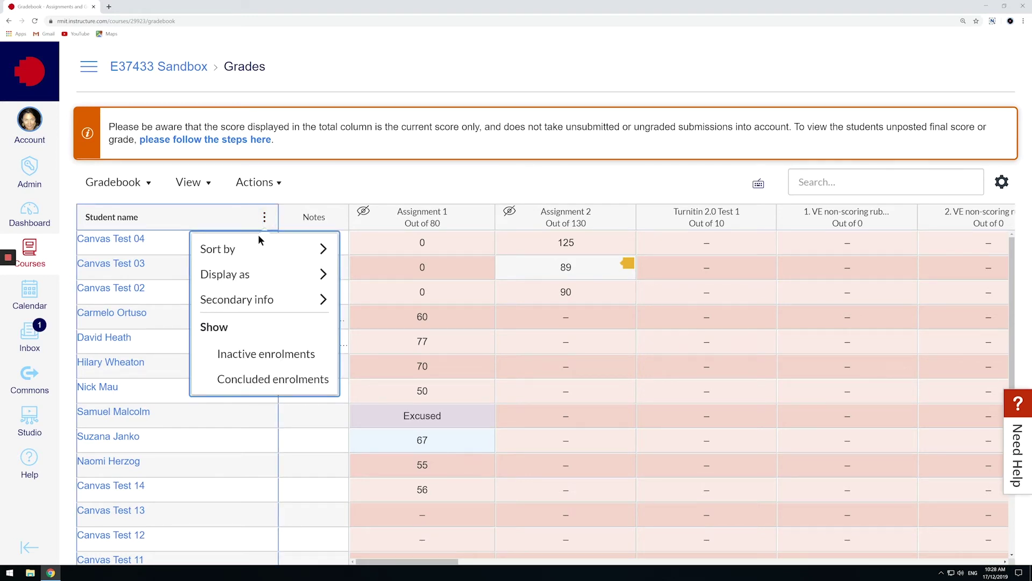
{"action": "mouse_move", "coordinate": [258, 246]}
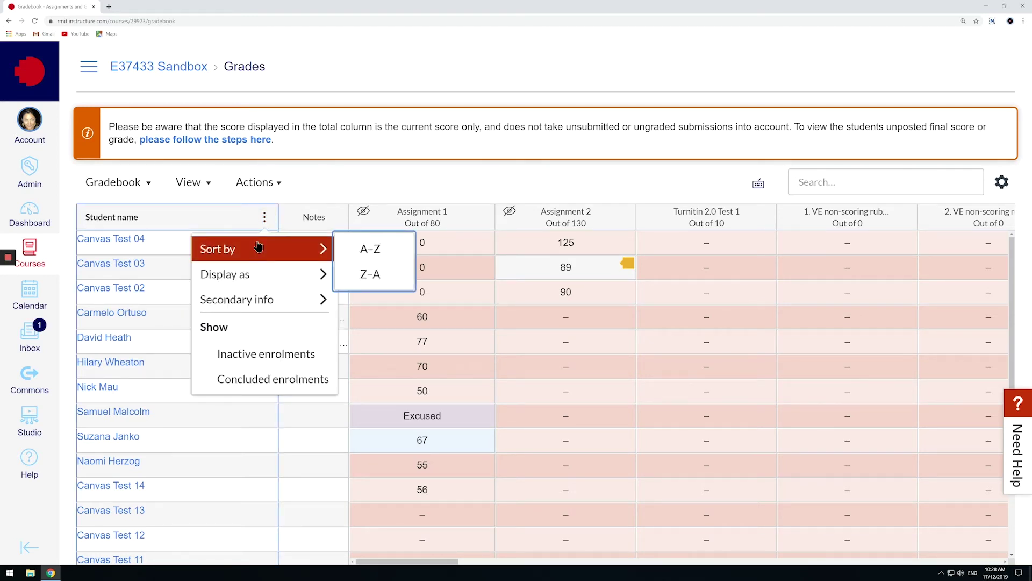
{"action": "mouse_move", "coordinate": [258, 275]}
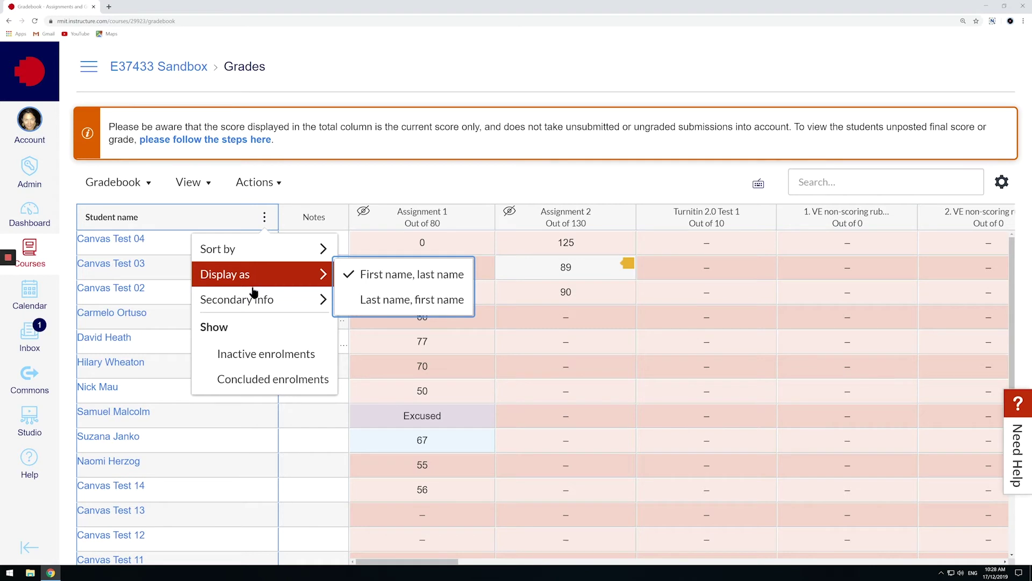
{"action": "mouse_move", "coordinate": [254, 298]}
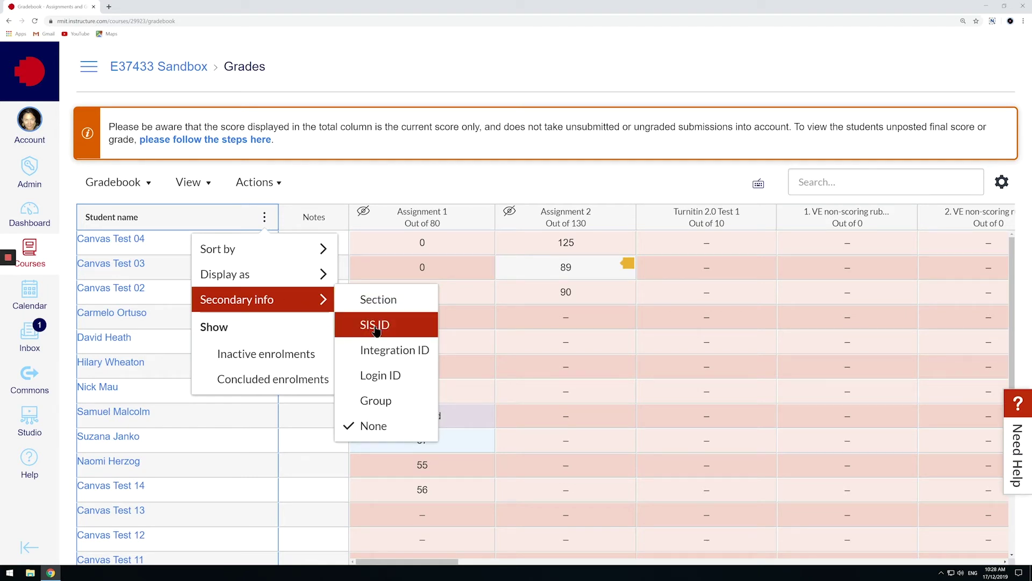
{"action": "left_click", "coordinate": [353, 302]}
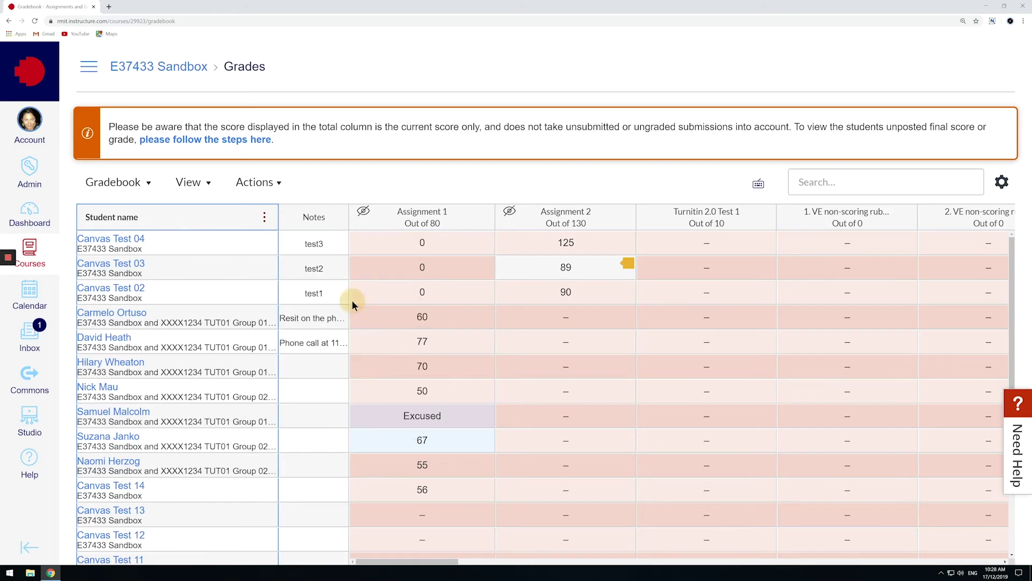
{"action": "left_click", "coordinate": [265, 223]}
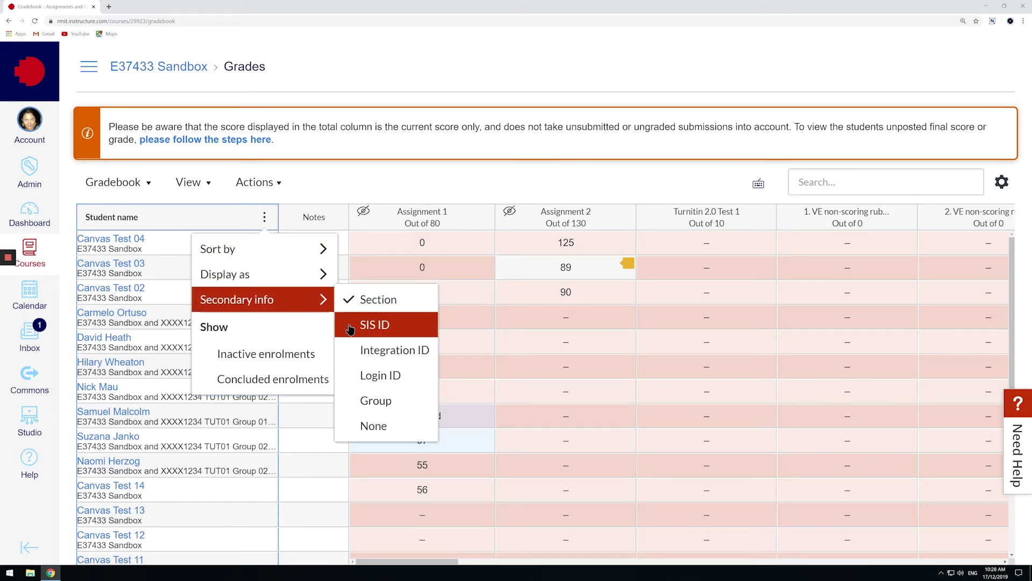
{"action": "left_click", "coordinate": [350, 325]}
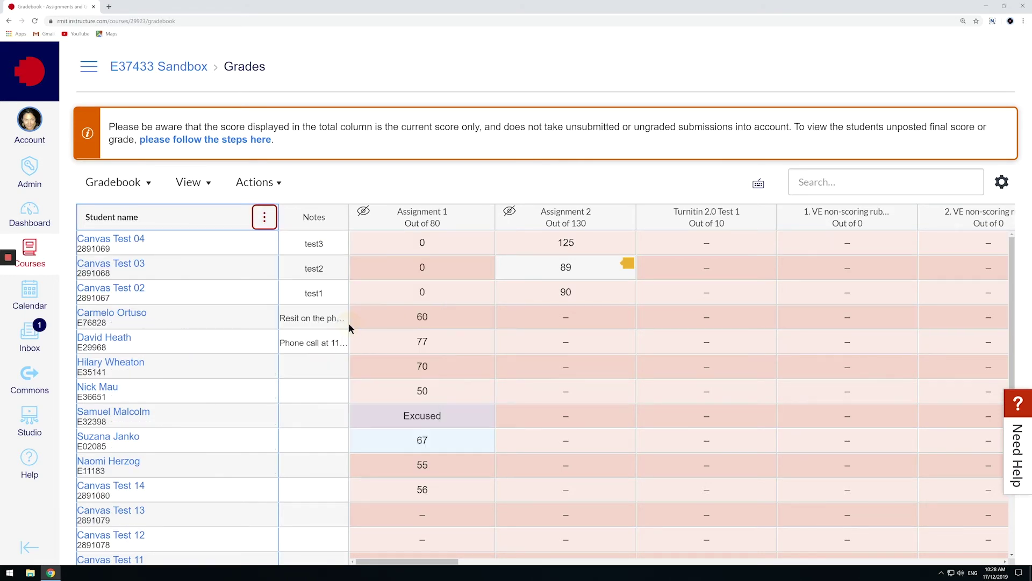
Show the section as secondary info beneath the student names again, and view the options for inactive and concluded enrolments.
{"action": "left_click", "coordinate": [266, 222]}
{"action": "mouse_move", "coordinate": [301, 300]}
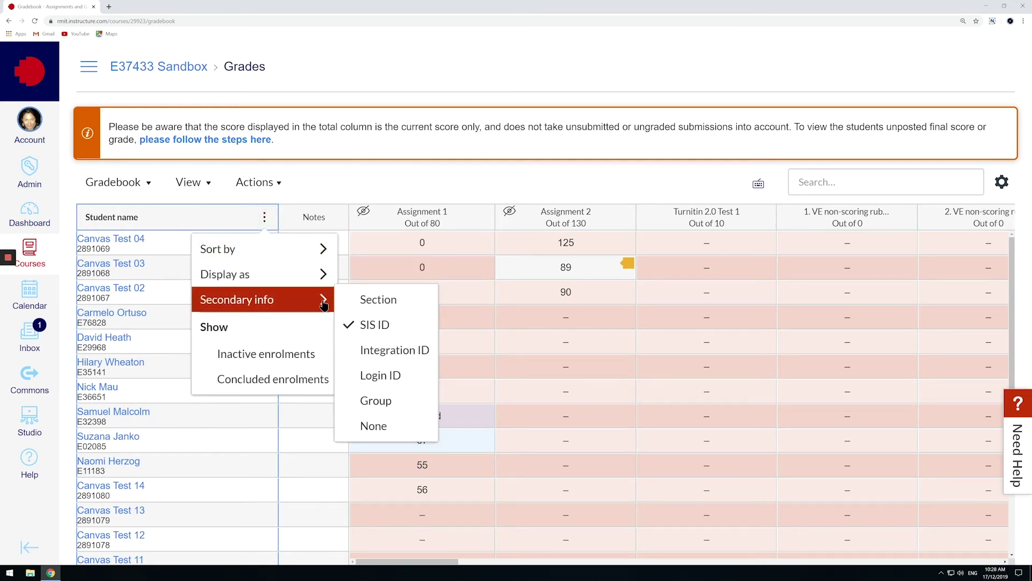
{"action": "left_click", "coordinate": [348, 300]}
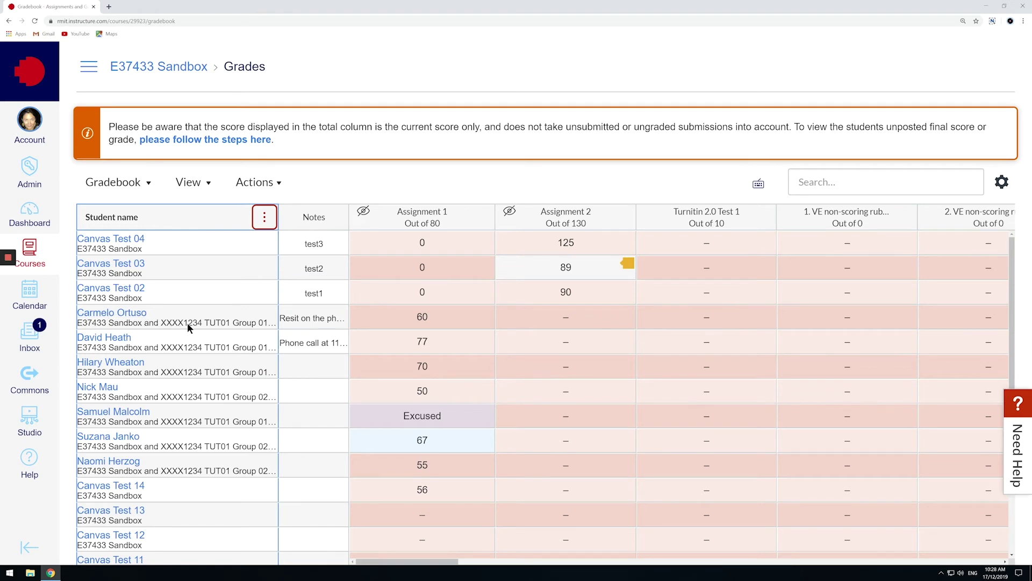
{"action": "left_click", "coordinate": [263, 216]}
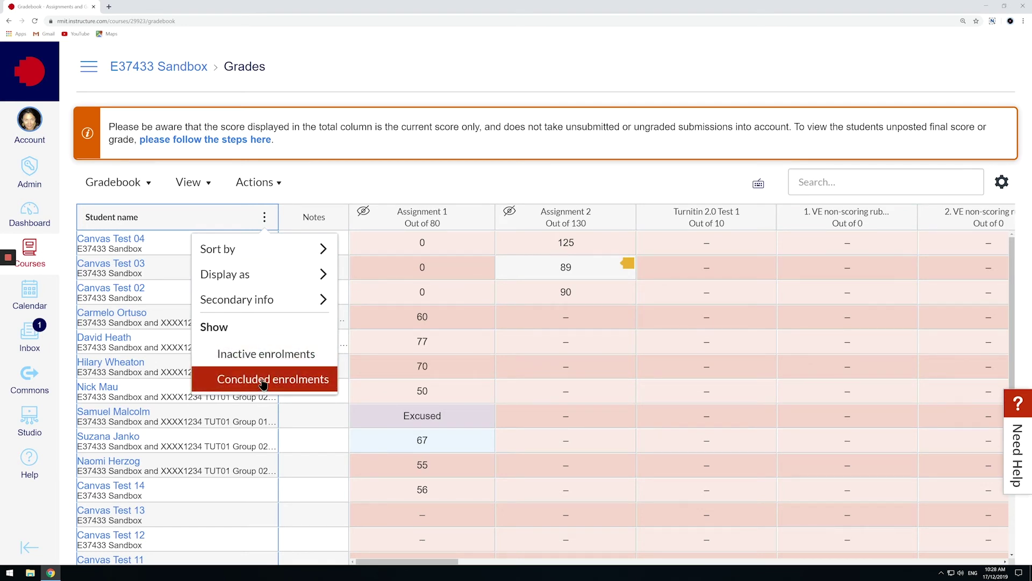
{"action": "left_click", "coordinate": [311, 186]}
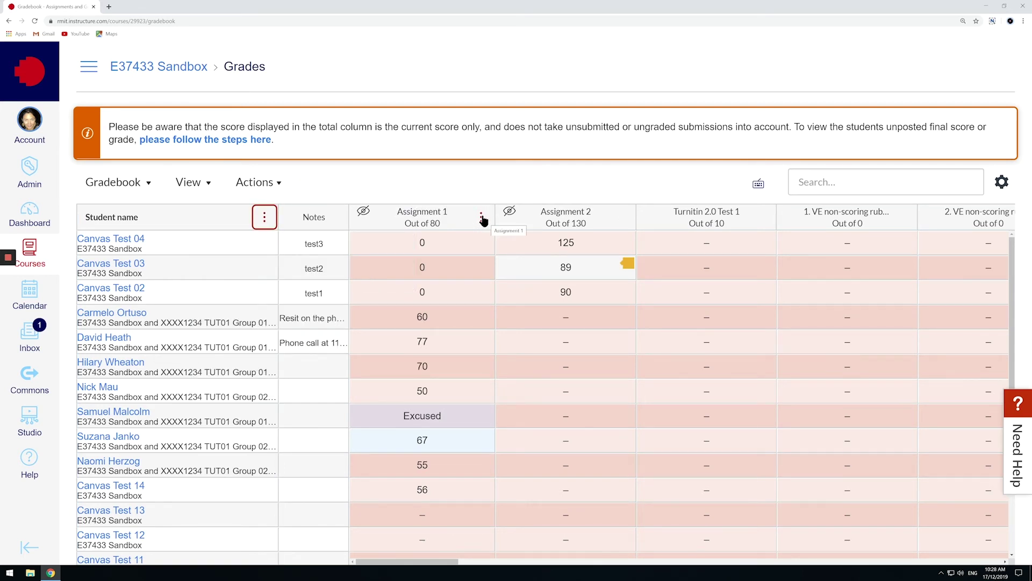
Open the Message students who form for Assignment 1, view its recipient criteria, and cancel it without sending.
{"action": "left_click", "coordinate": [480, 218]}
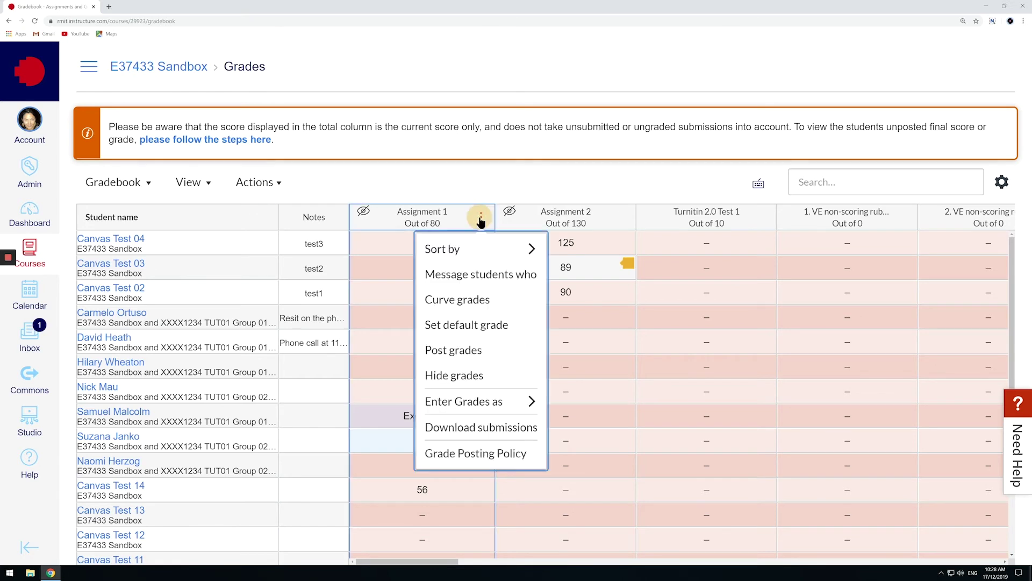
{"action": "mouse_move", "coordinate": [454, 249]}
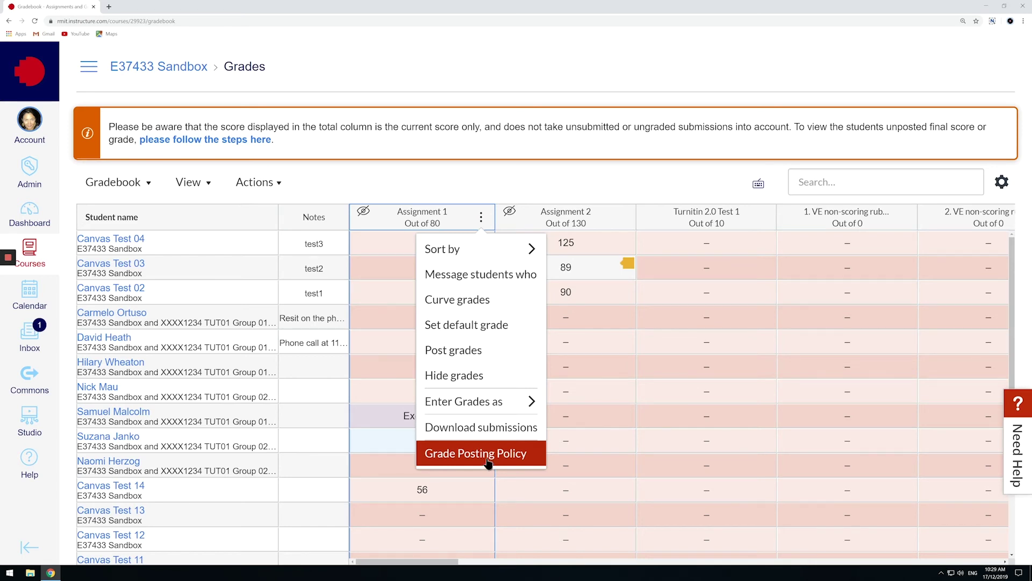
{"action": "left_click", "coordinate": [479, 280]}
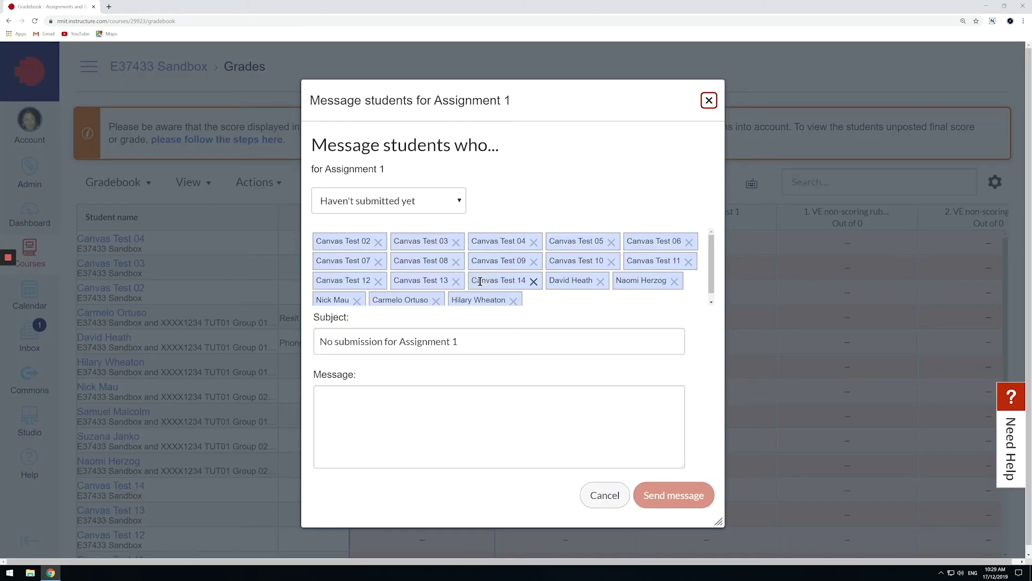
{"action": "left_click", "coordinate": [457, 200]}
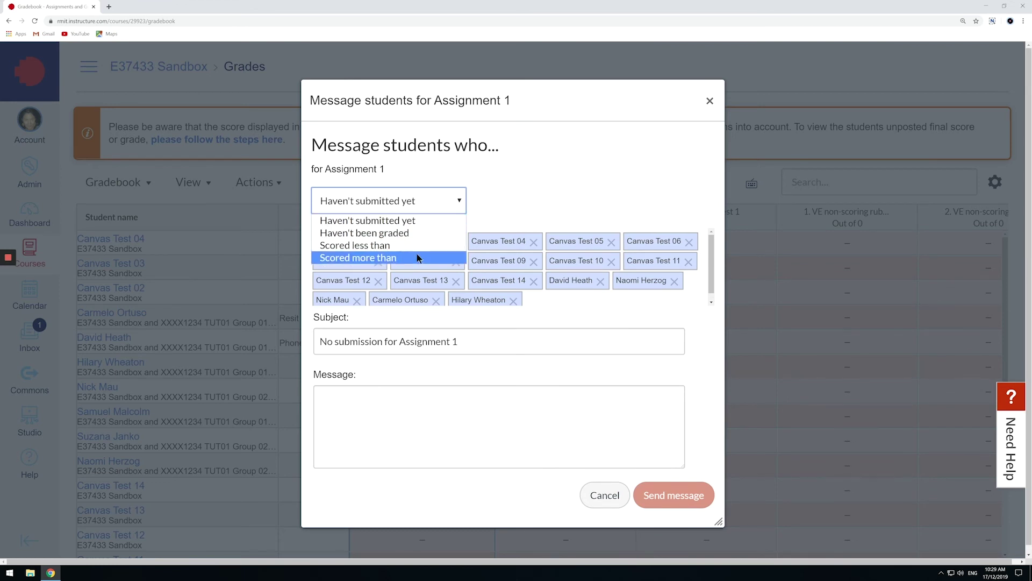
{"action": "left_click", "coordinate": [375, 420]}
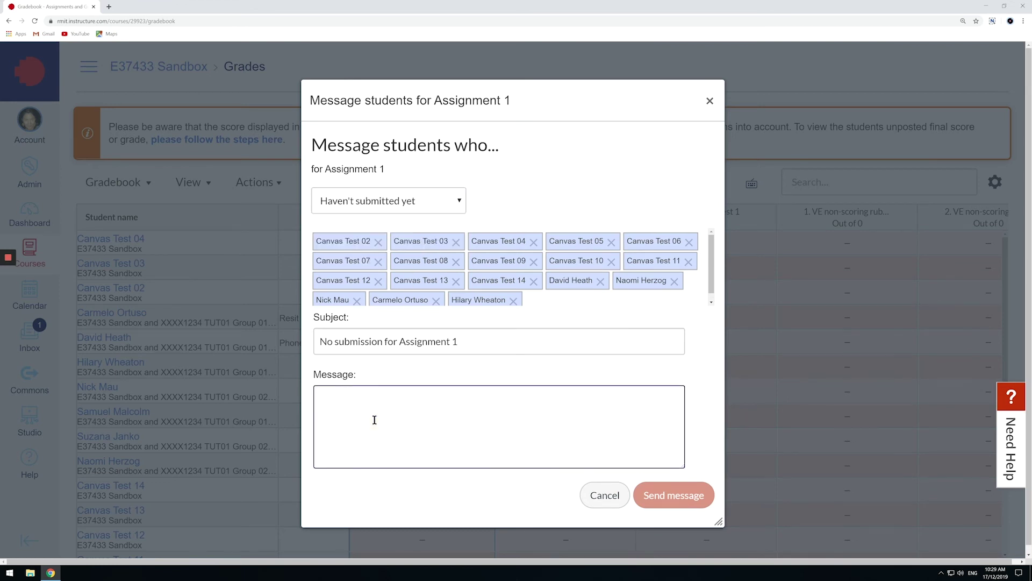
{"action": "left_click", "coordinate": [604, 495]}
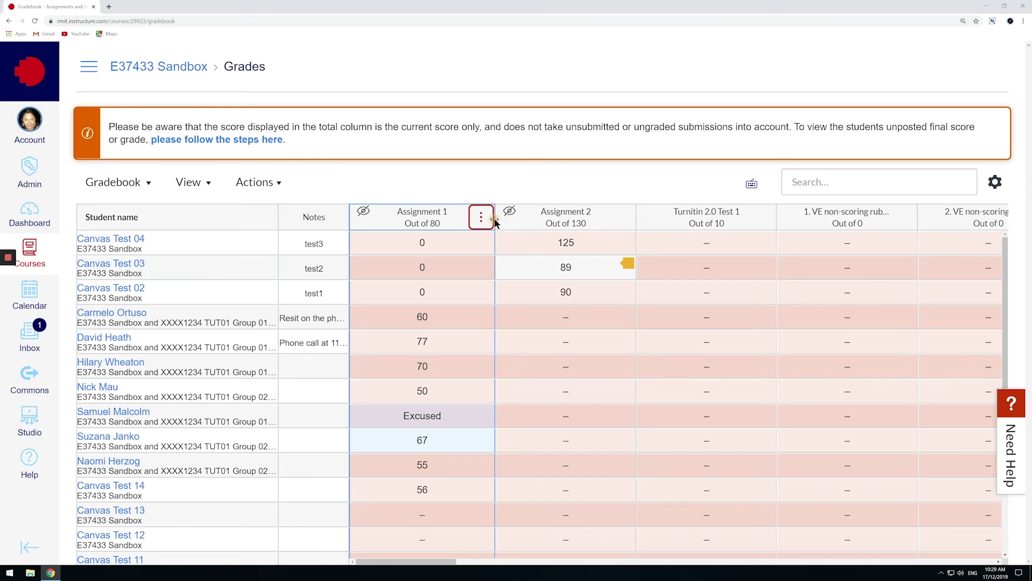
Narrow the Assignment 1 column, and try moving it past Assignment 2 and back to its original place.
{"action": "mouse_move", "coordinate": [495, 218]}
{"action": "left_mouse_down"}
{"action": "mouse_move", "coordinate": [565, 222]}
{"action": "mouse_move", "coordinate": [476, 223]}
{"action": "left_mouse_up"}
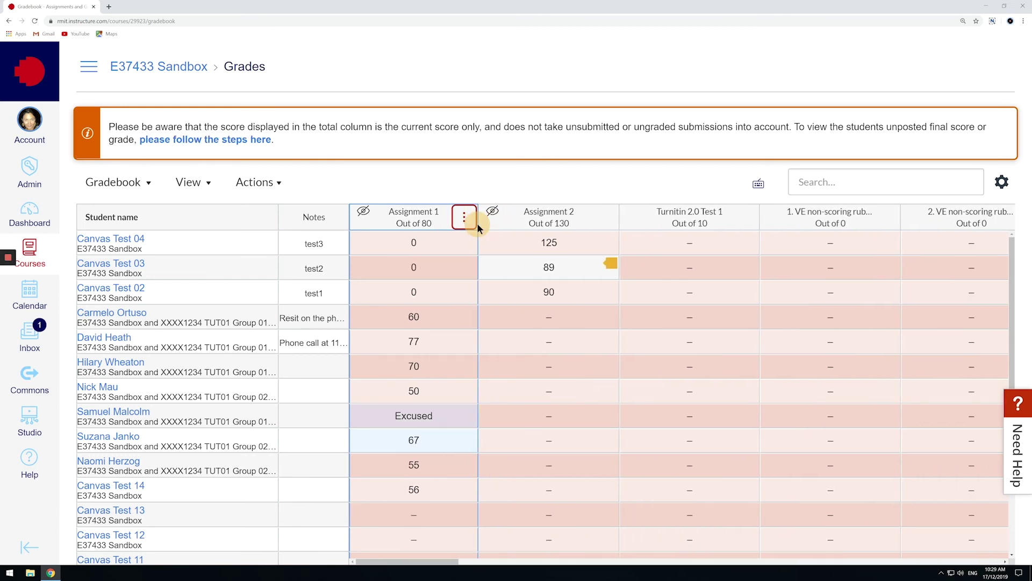
{"action": "left_click_drag", "start_coordinate": [379, 215], "coordinate": [506, 226]}
{"action": "left_click_drag", "start_coordinate": [444, 216], "coordinate": [384, 218]}
Open the grade details for Assignment 1 in the fourth row, advance to the sixth-row student and set the Assignment 1 status to None.
{"action": "left_click", "coordinate": [429, 314]}
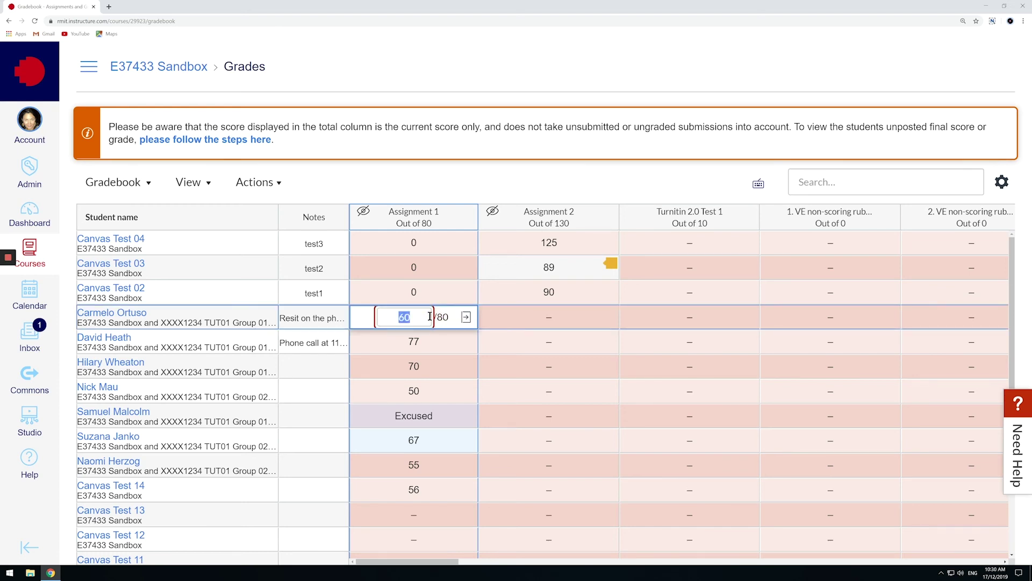
{"action": "left_click", "coordinate": [466, 317]}
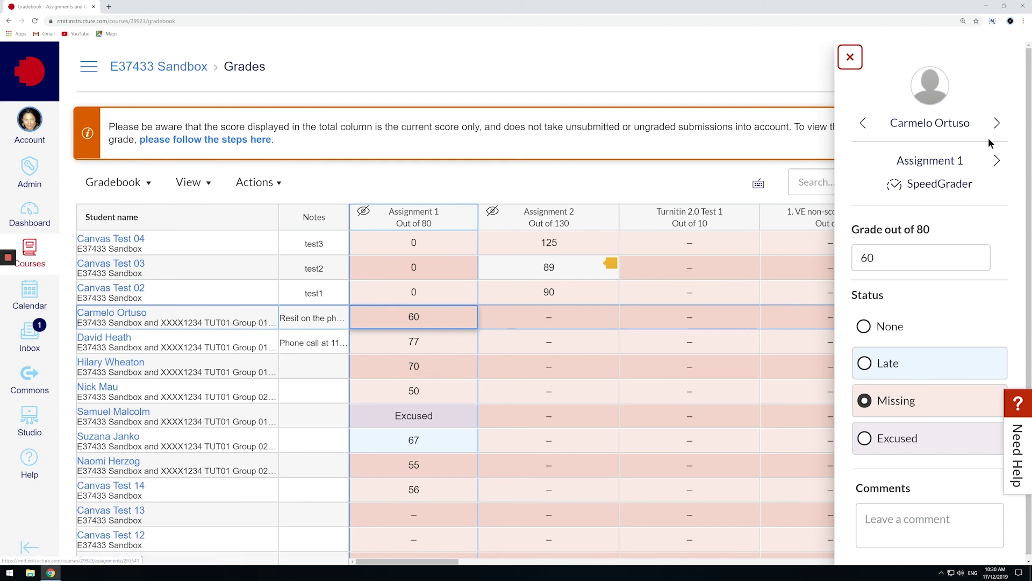
{"action": "left_click", "coordinate": [997, 123]}
{"action": "left_click", "coordinate": [997, 124]}
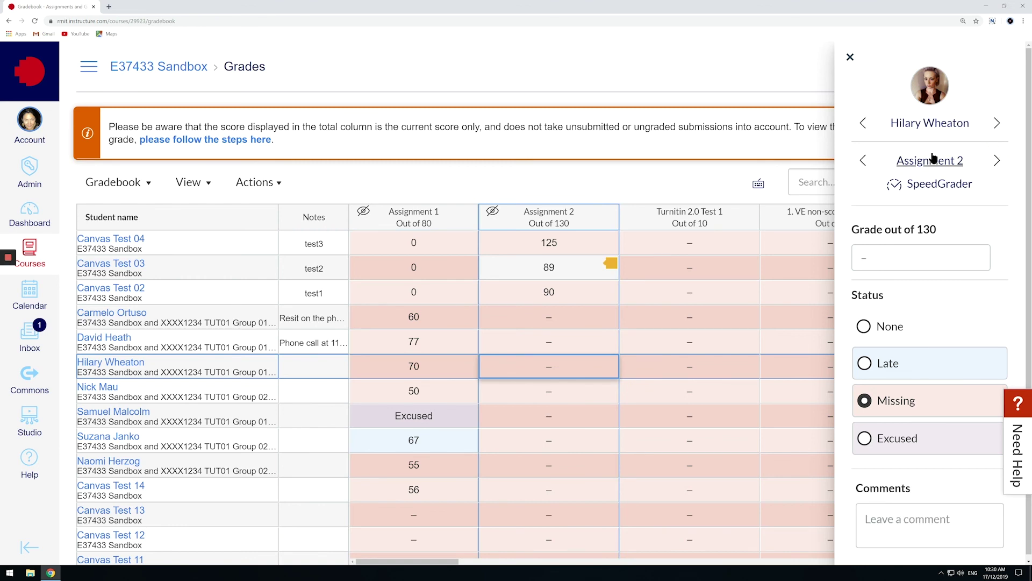
{"action": "left_click", "coordinate": [863, 160]}
{"action": "left_click", "coordinate": [882, 258]}
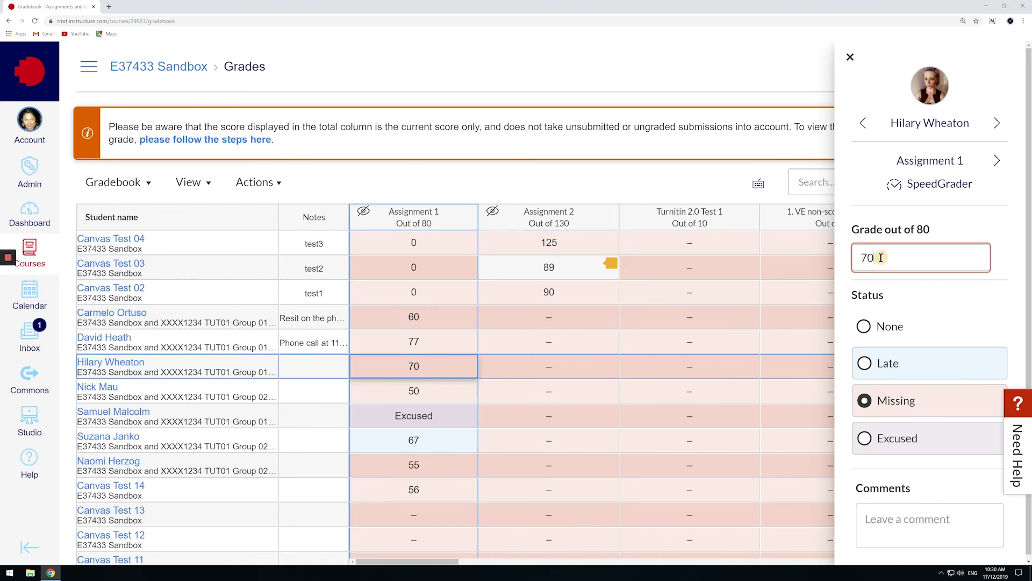
{"action": "left_click", "coordinate": [870, 325]}
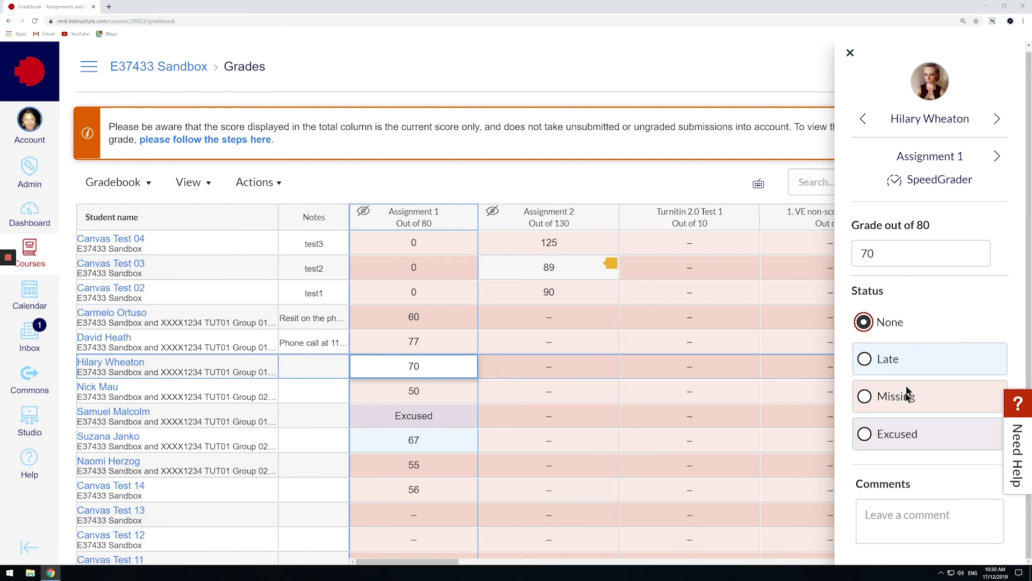
Submit the comment "test" on this student's Assignment 1 and close the grade details.
{"action": "left_click", "coordinate": [894, 505]}
{"action": "type", "text": "test4"}
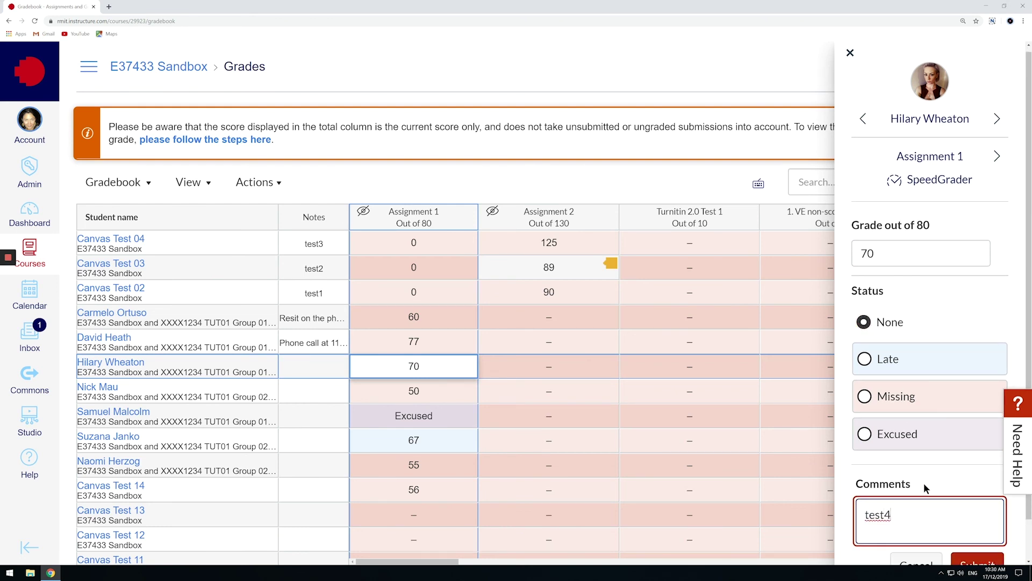
{"action": "key", "text": "BackSpace"}
{"action": "scroll", "coordinate": [938, 479], "scroll_direction": "down", "scroll_amount": 1}
{"action": "left_click", "coordinate": [977, 524]}
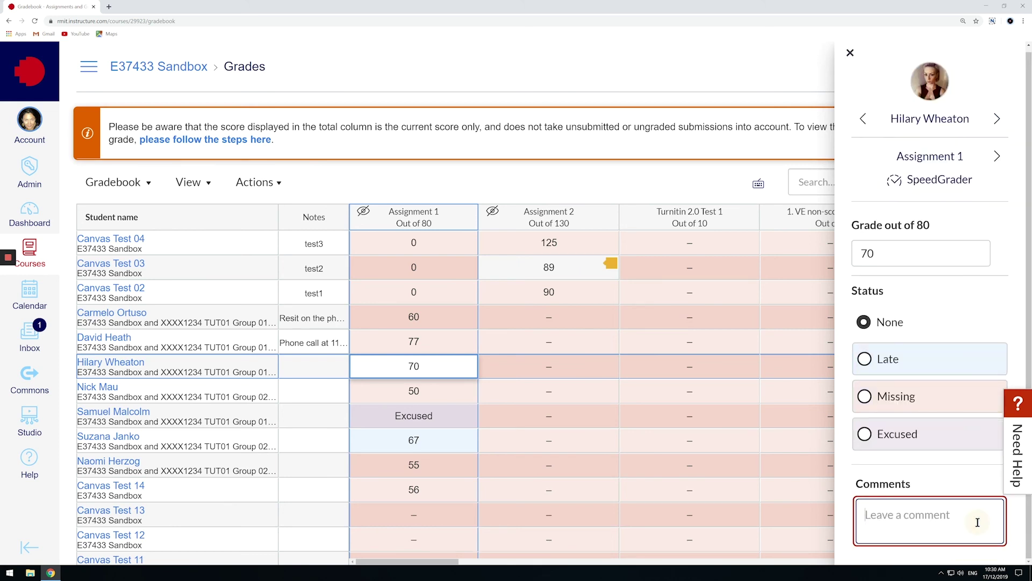
{"action": "scroll", "coordinate": [947, 308], "scroll_direction": "up", "scroll_amount": 1}
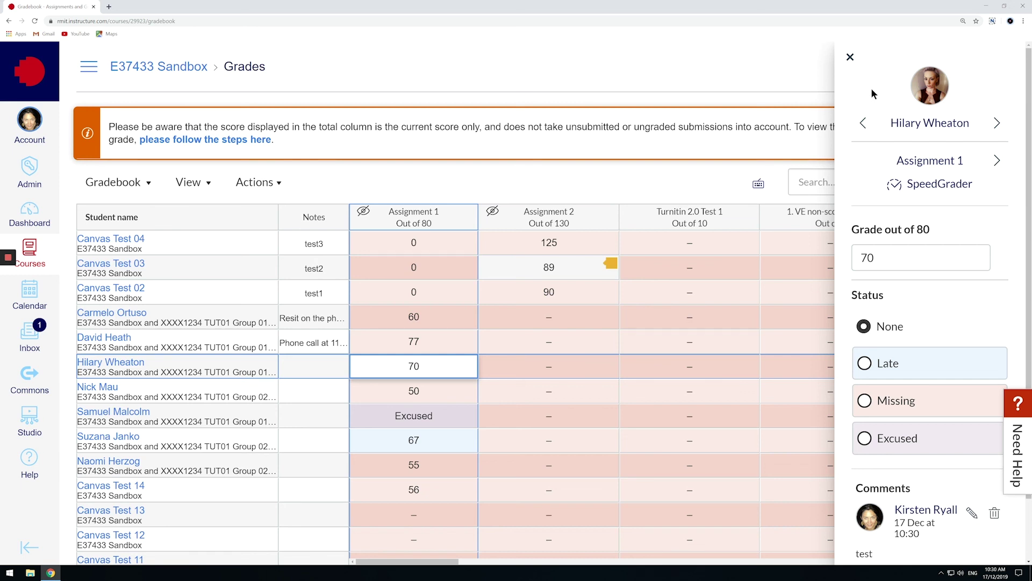
{"action": "left_click", "coordinate": [849, 56]}
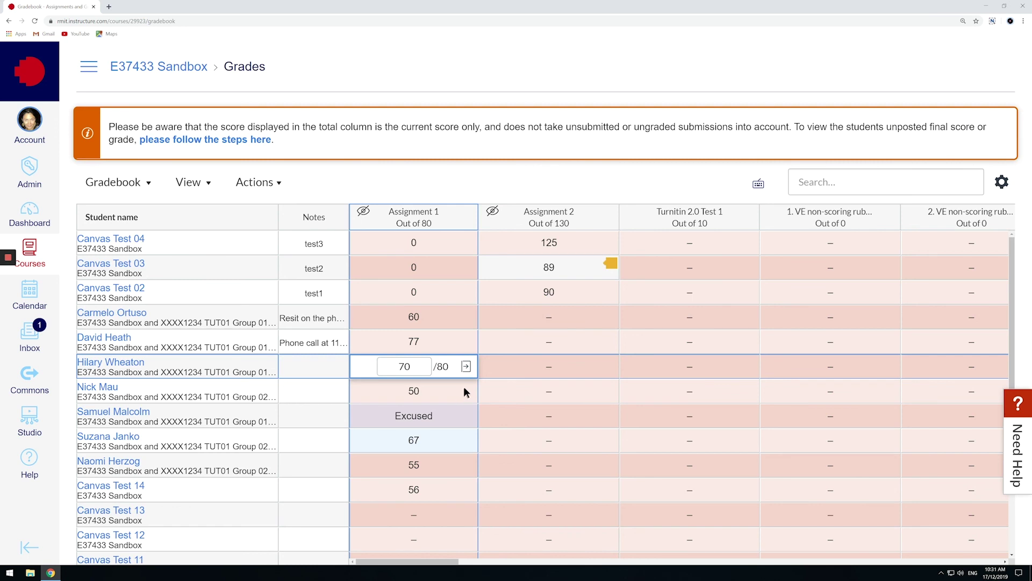
View the gradebook in Individual view and return to the standard Gradebook view.
{"action": "left_click", "coordinate": [149, 185]}
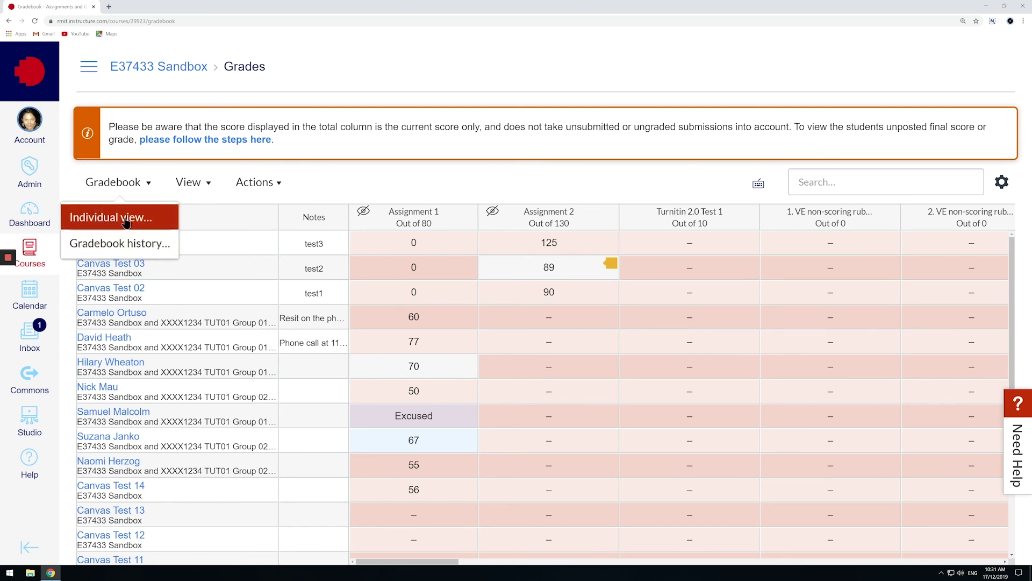
{"action": "left_click", "coordinate": [106, 220]}
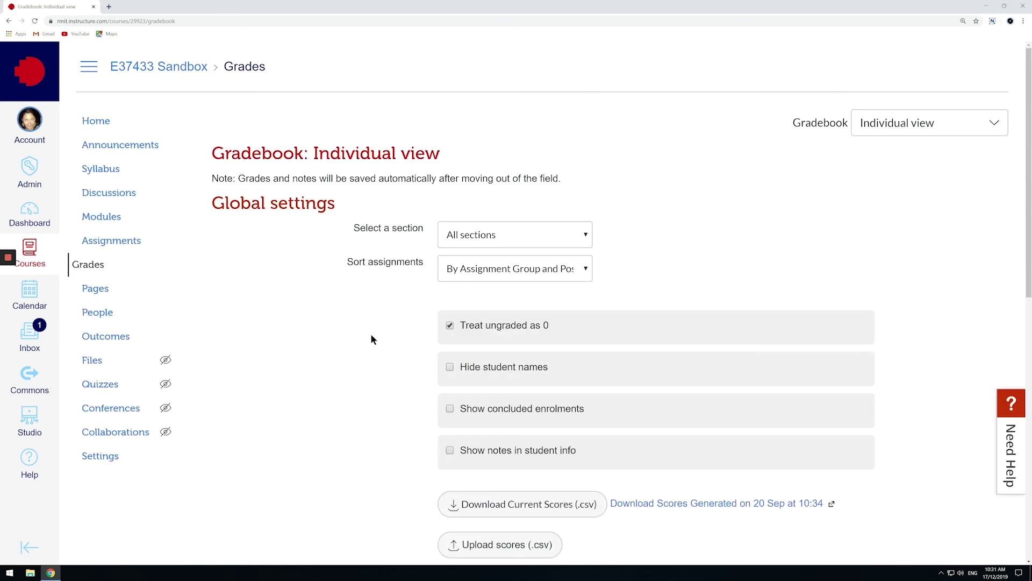
{"action": "left_click", "coordinate": [994, 123]}
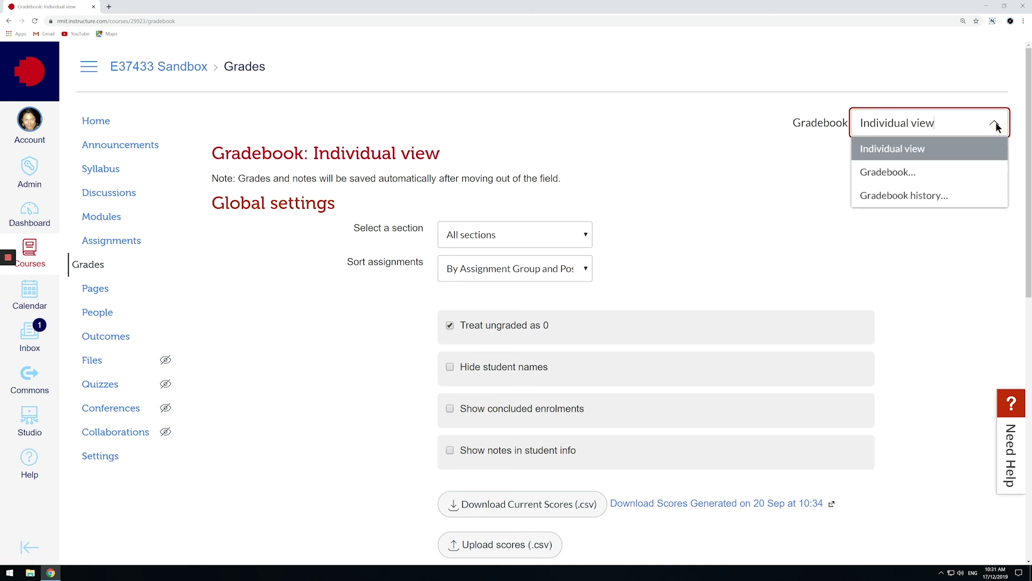
{"action": "left_click", "coordinate": [906, 173]}
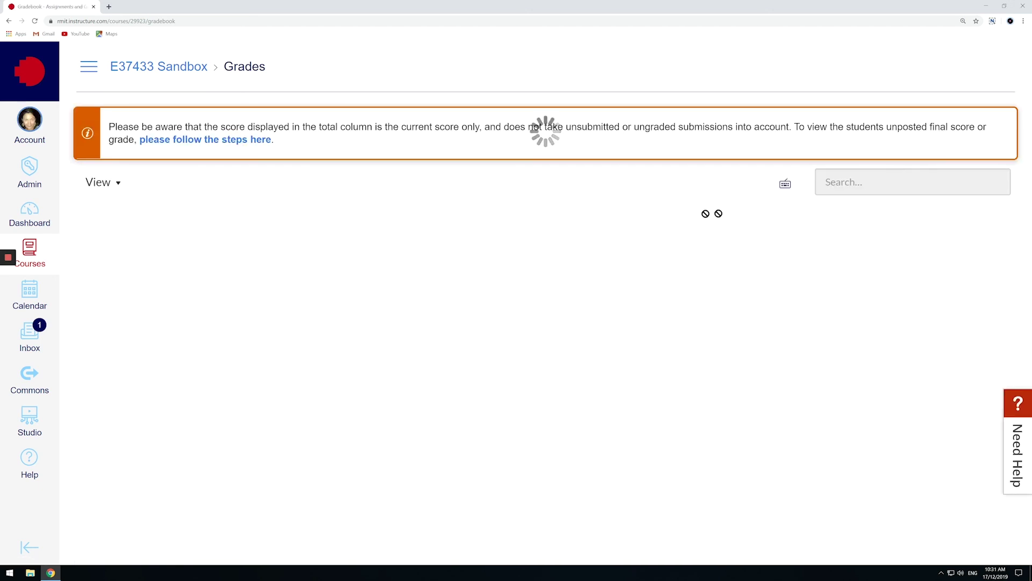